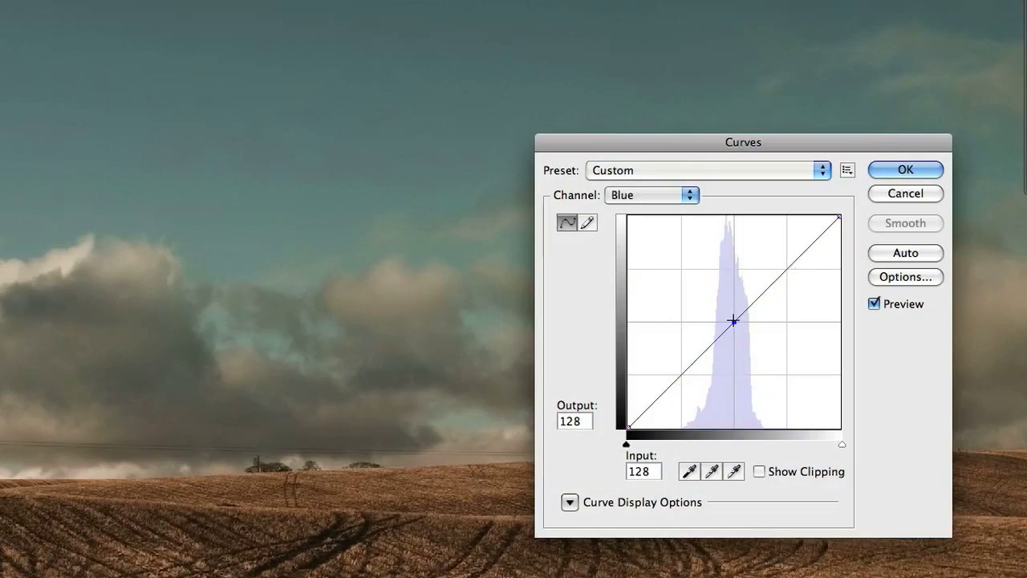
# - Raise the Blue channel curve to push the sky bluer, then switch to the composite RGB curve
pyautogui.moveTo(733, 321); pyautogui.dragTo(753, 286)
pyautogui.hotkey('alt', '2')
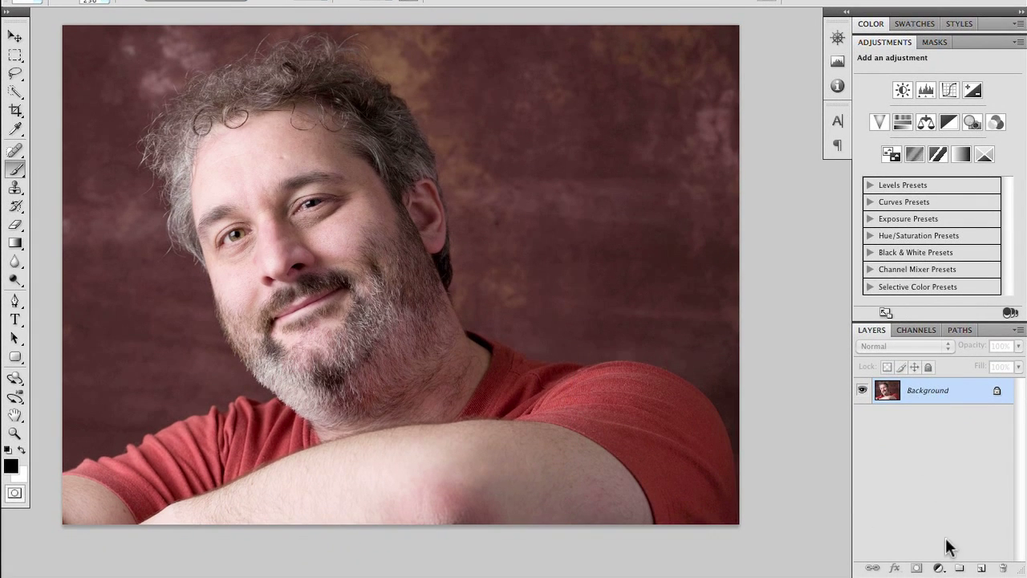
# - Create a Curves 1 adjustment layer from the Layers panel's adjustment-layer button
pyautogui.moveTo(945, 554)
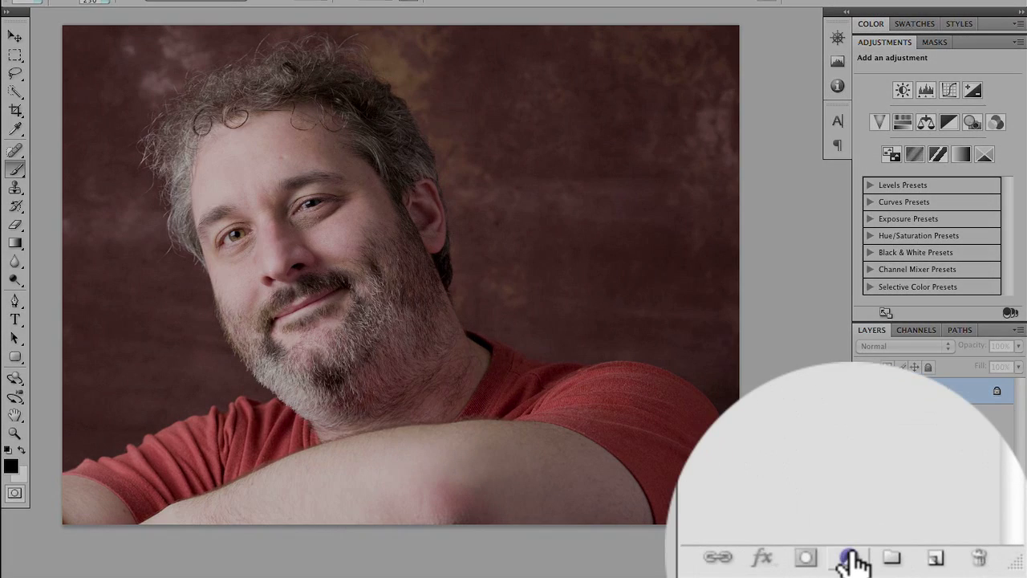
pyautogui.click(851, 559)
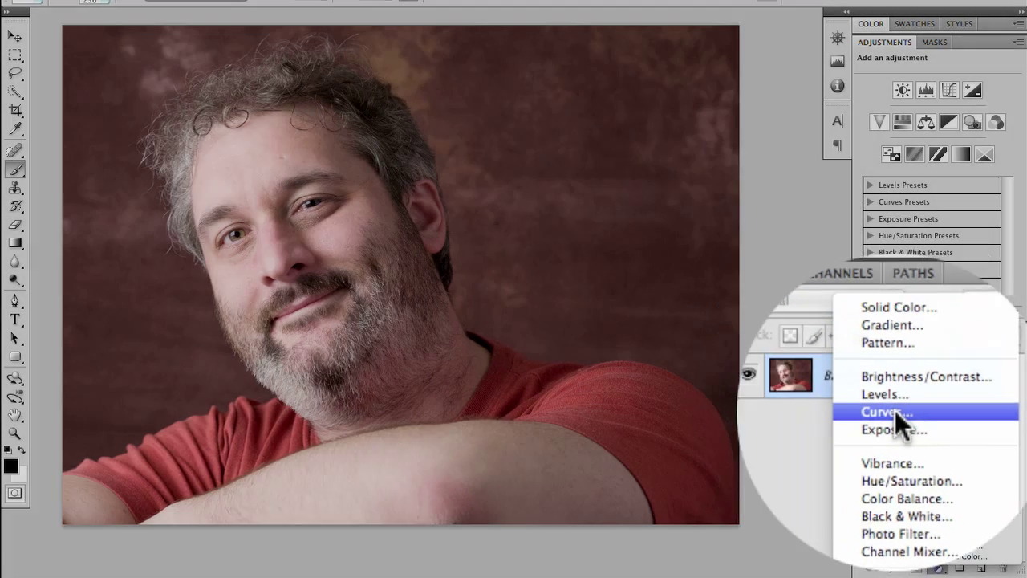
pyautogui.click(875, 393)
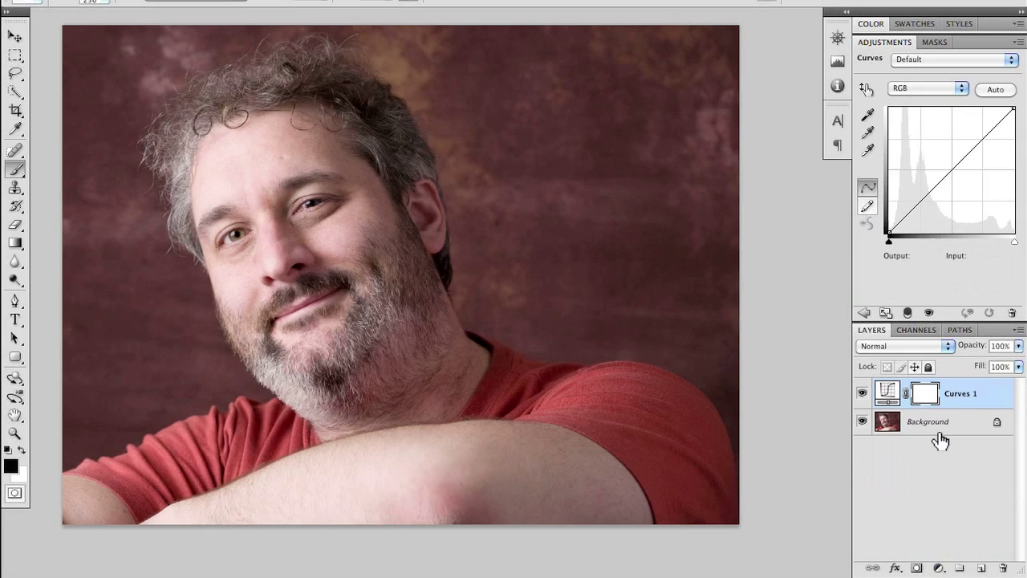
# - Apply Auto curves correction to the portrait and compare it by toggling Curves 1 off and on
pyautogui.click(996, 90)
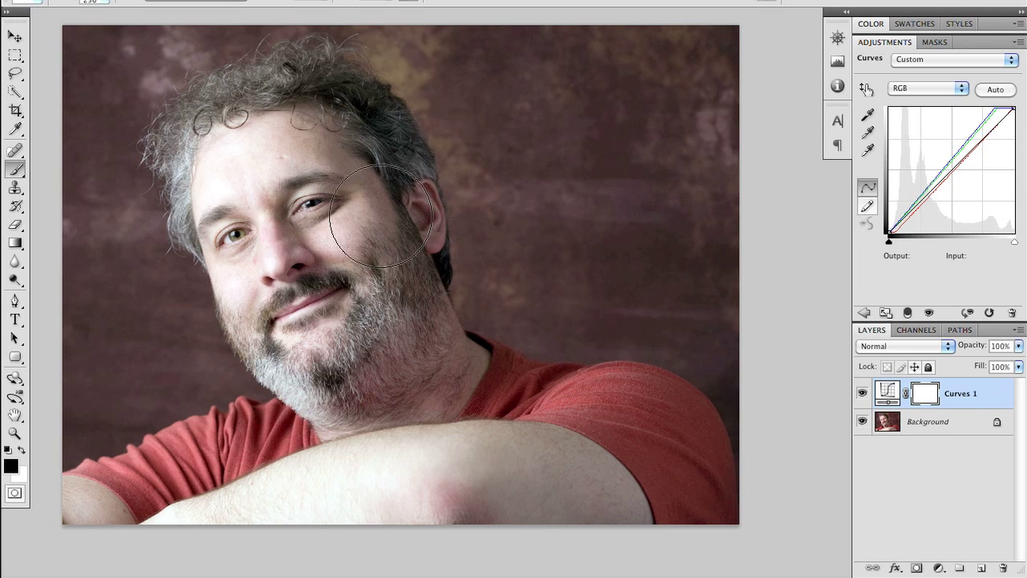
pyautogui.click(862, 393)
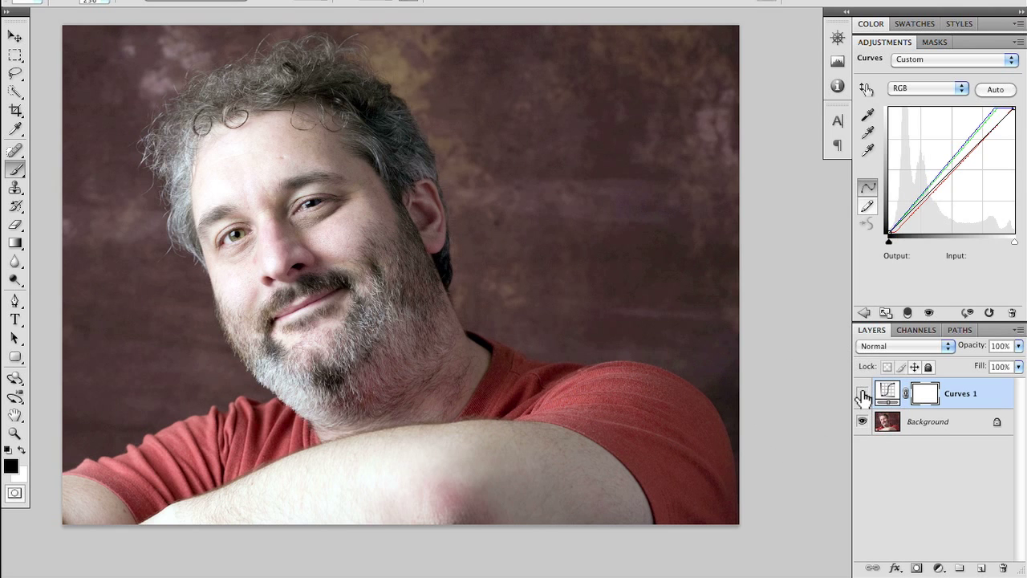
pyautogui.click(863, 393)
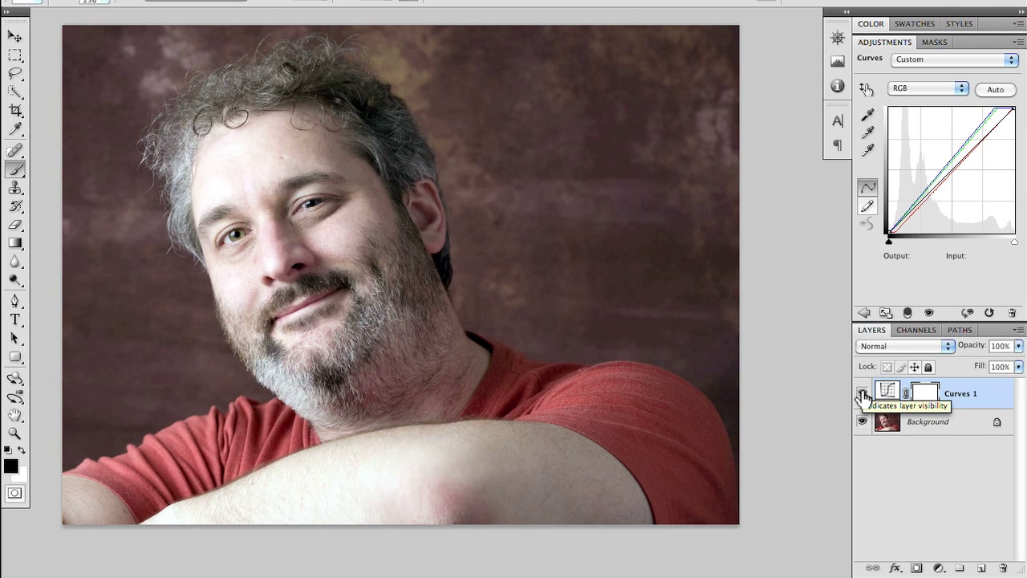
pyautogui.click(862, 393)
pyautogui.click(862, 394)
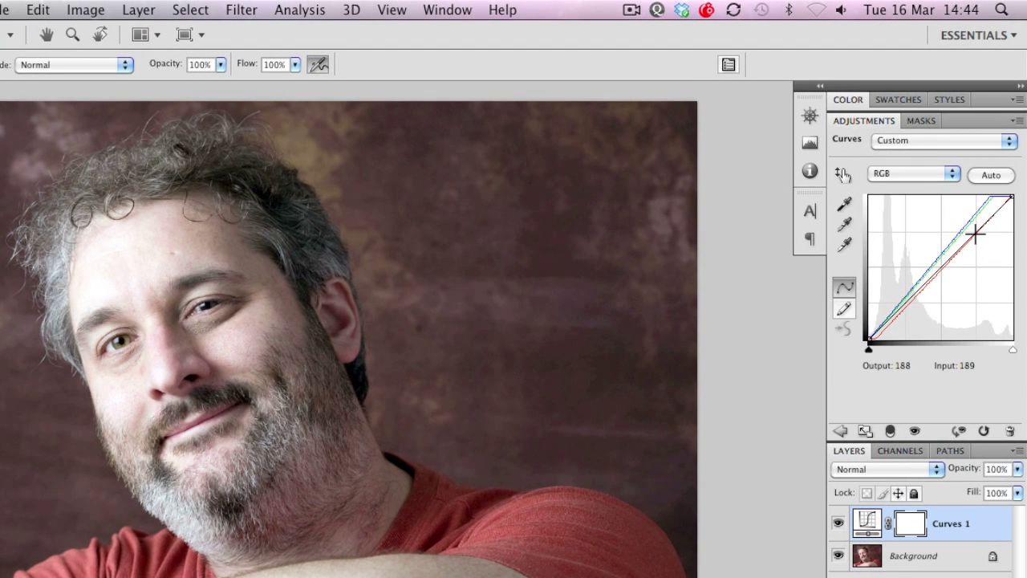
# - Anchor two points on the RGB curve, in the highlights and at input 64 in the shadows
pyautogui.click(977, 204)
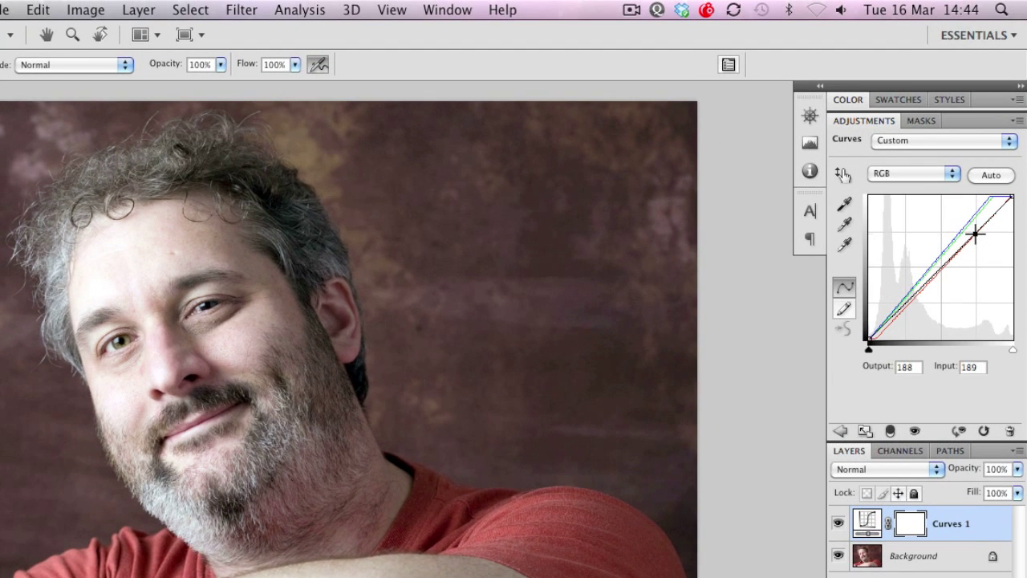
pyautogui.click(905, 302)
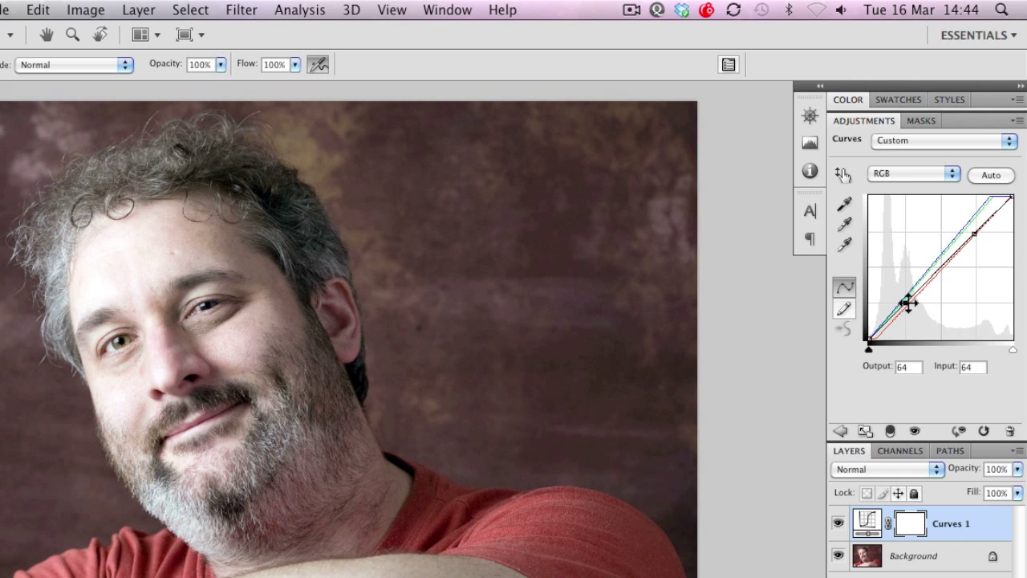
pyautogui.click(903, 173)
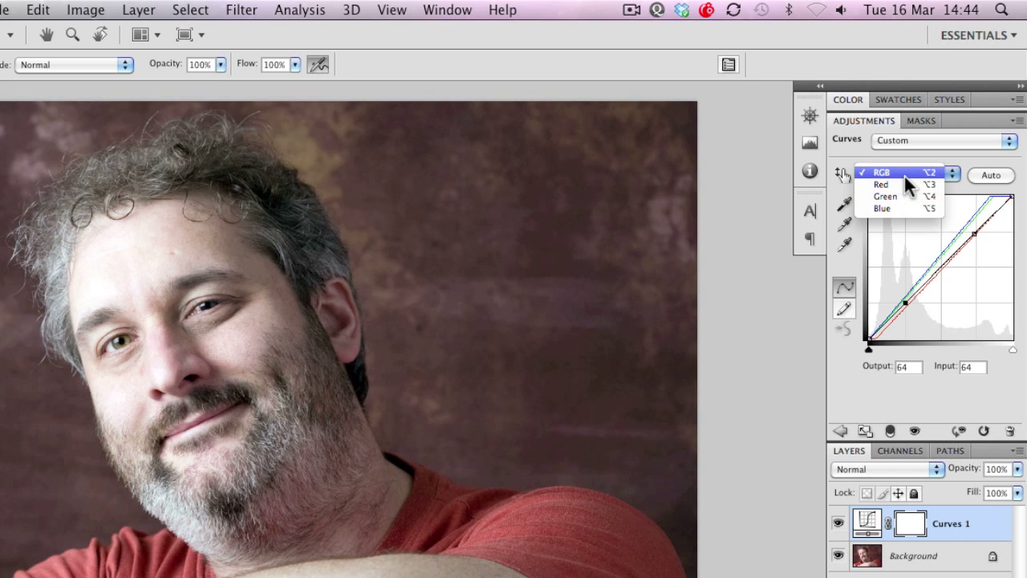
pyautogui.click(94, 9)
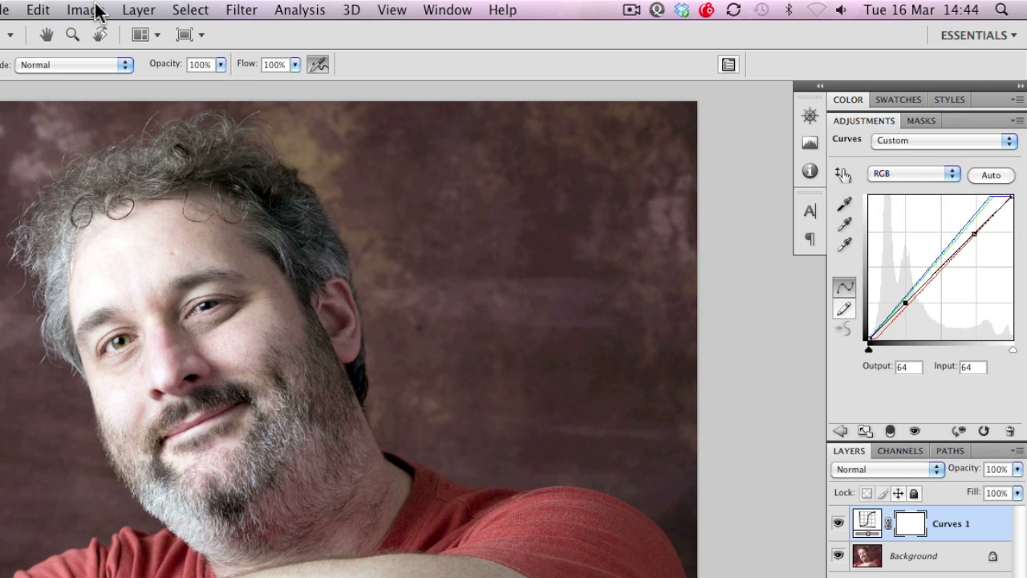
pyautogui.click(95, 9)
pyautogui.moveTo(128, 35)
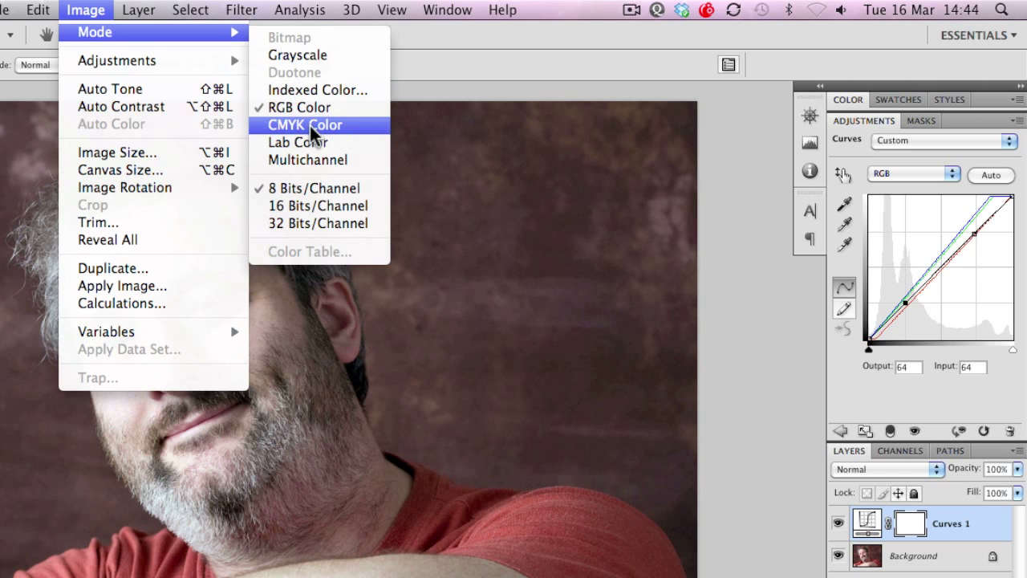
pyautogui.click(923, 173)
pyautogui.click(923, 172)
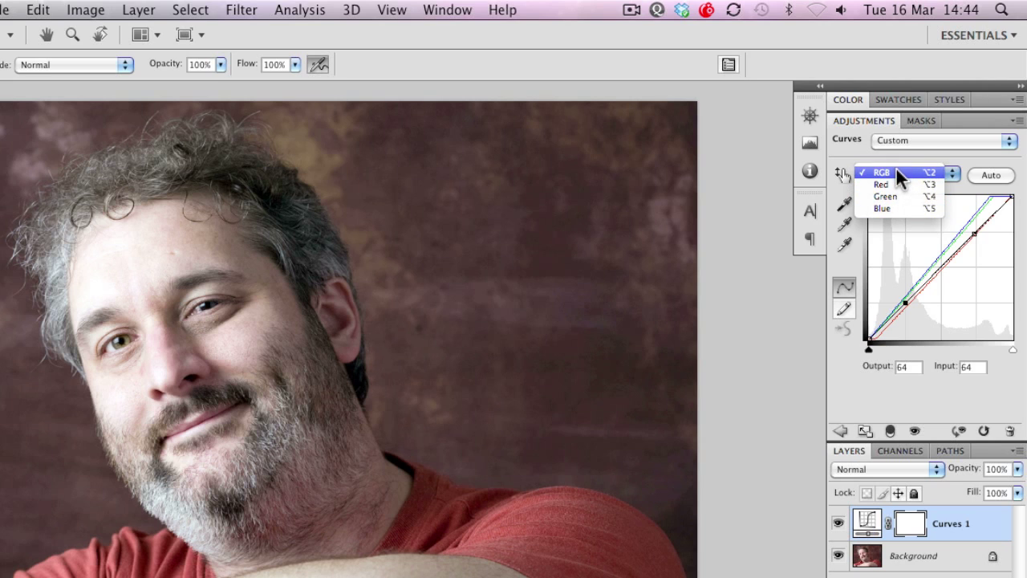
# - Bend the RGB curve into a gentle S: input 184 to output 192, input 67 down to 59
pyautogui.click(897, 173)
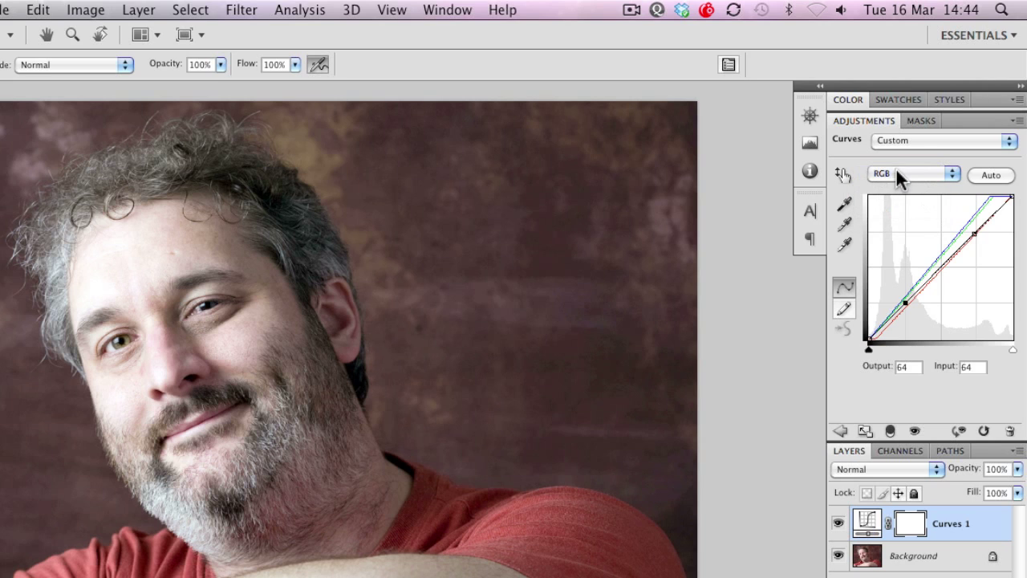
pyautogui.click(975, 232)
pyautogui.moveTo(975, 233); pyautogui.dragTo(972, 229)
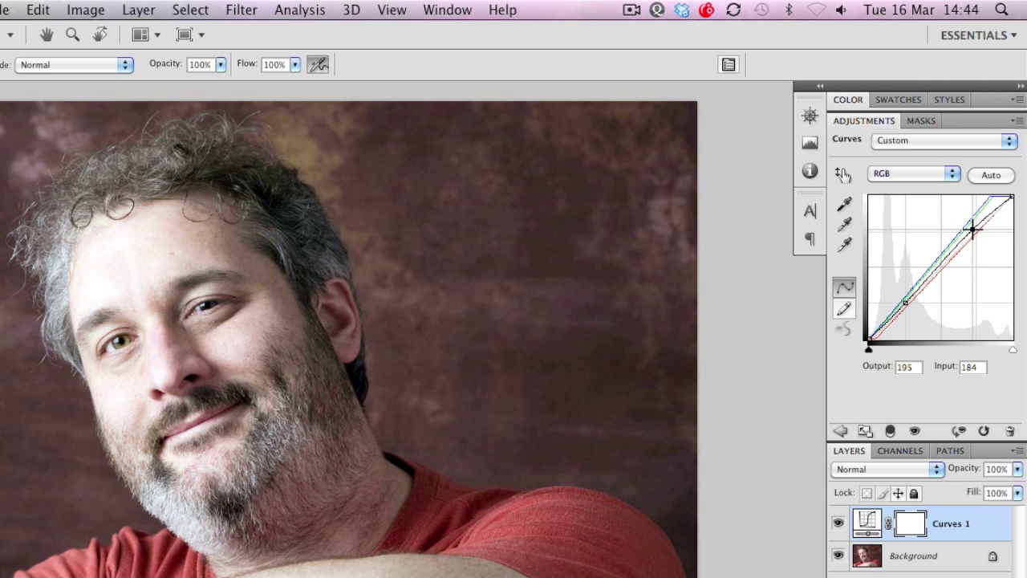
pyautogui.moveTo(907, 299); pyautogui.dragTo(909, 307)
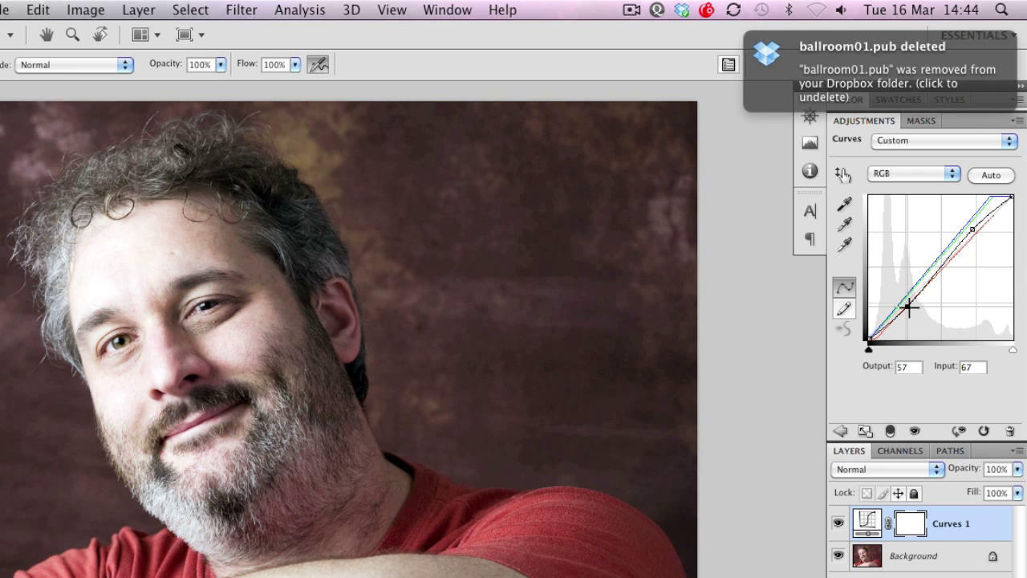
pyautogui.moveTo(910, 307); pyautogui.dragTo(910, 307)
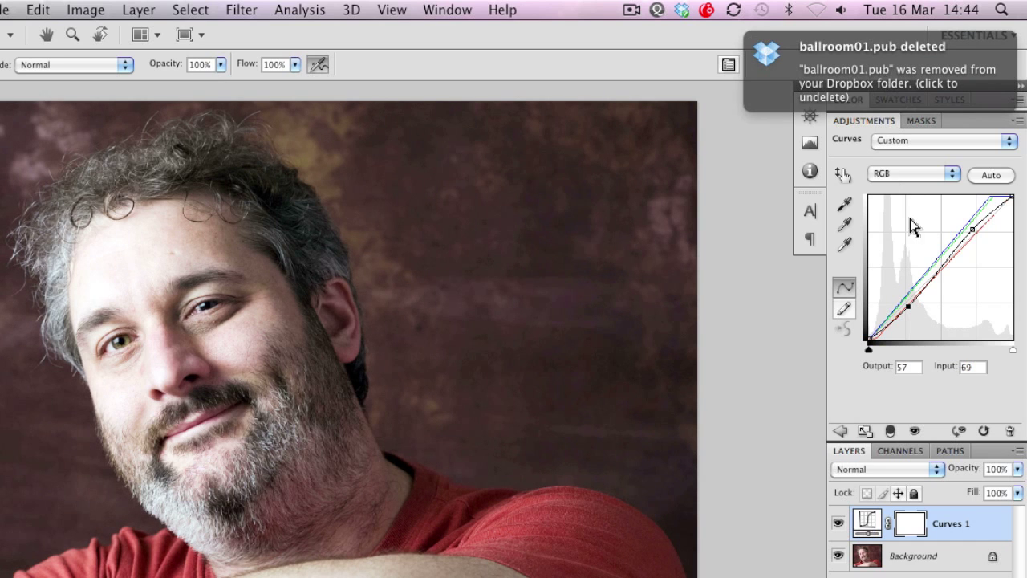
pyautogui.moveTo(780, 69)
pyautogui.click(758, 46)
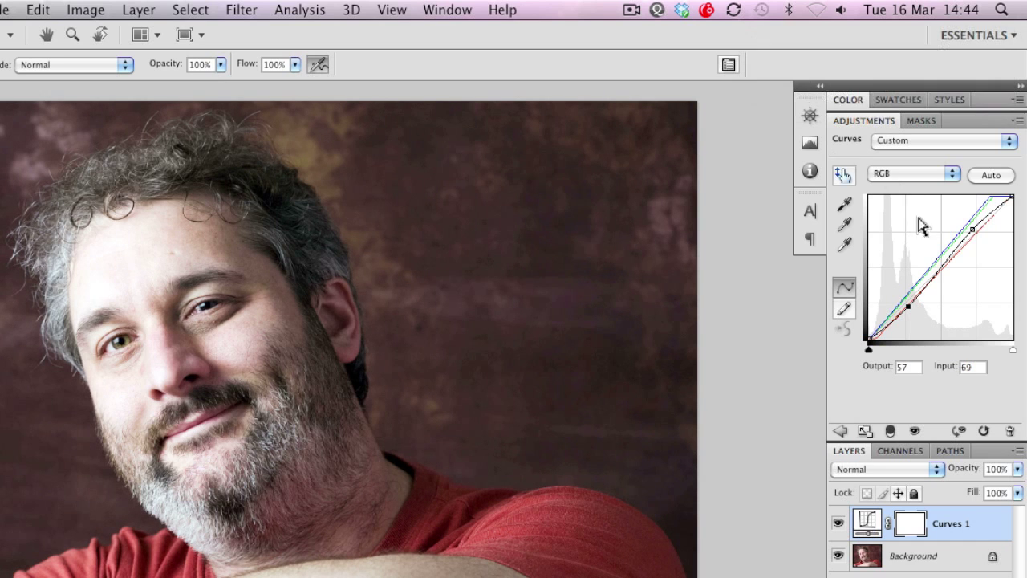
pyautogui.click(971, 229)
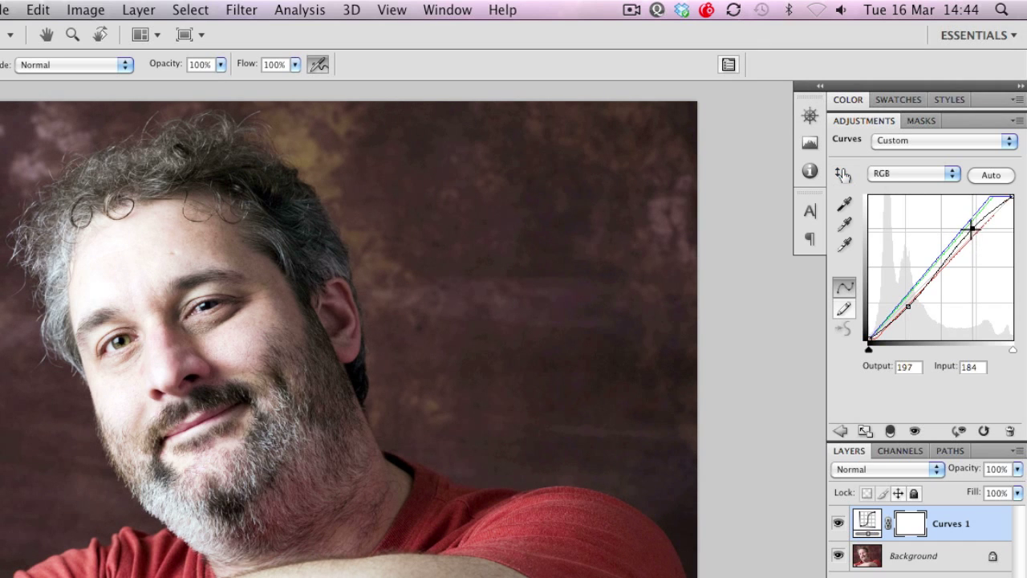
pyautogui.click(907, 307)
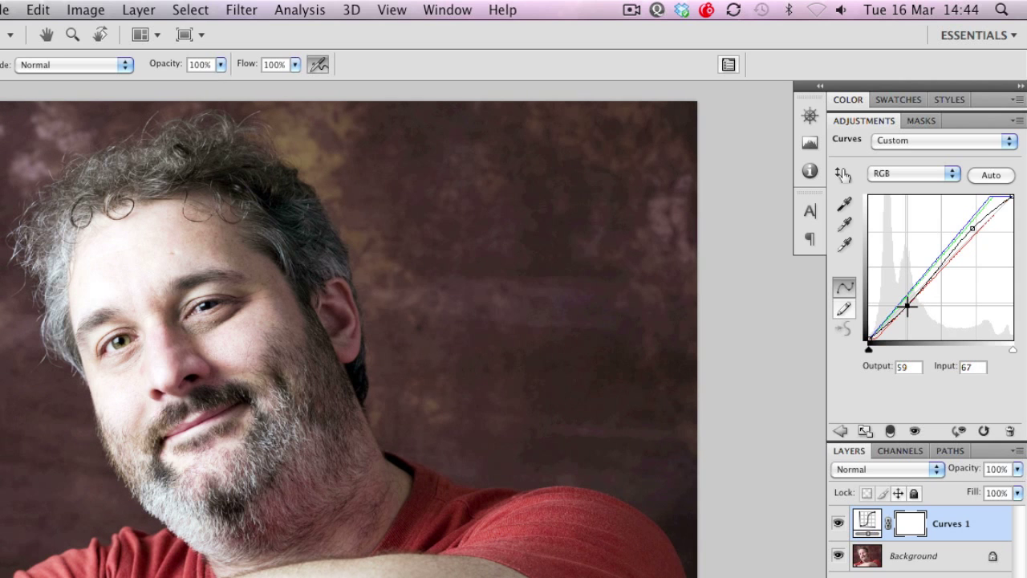
pyautogui.moveTo(973, 228); pyautogui.dragTo(973, 232)
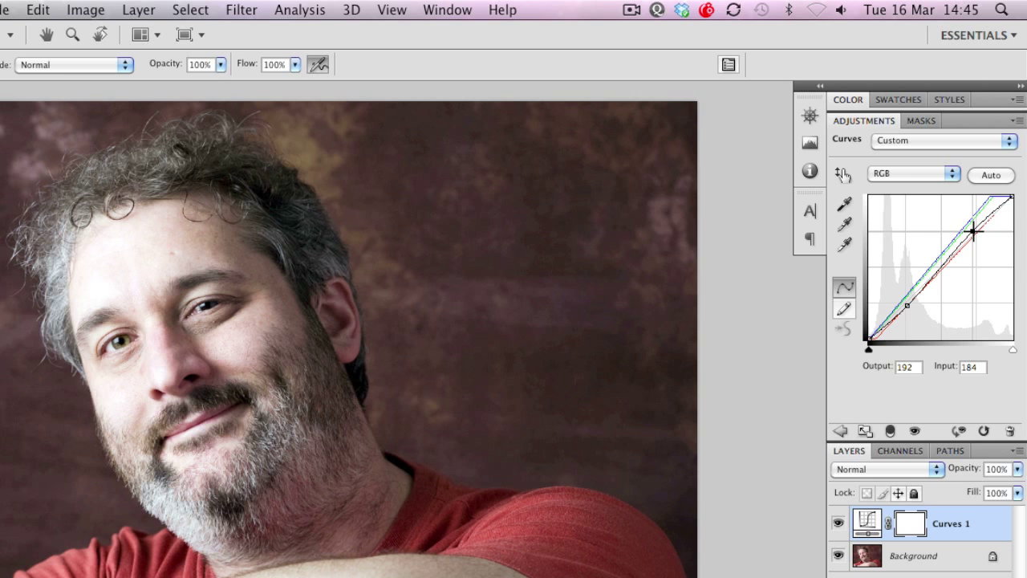
# - Turn the Curves 1 adjustment back on and quit Dropbox from its menu-bar icon
pyautogui.click(838, 523)
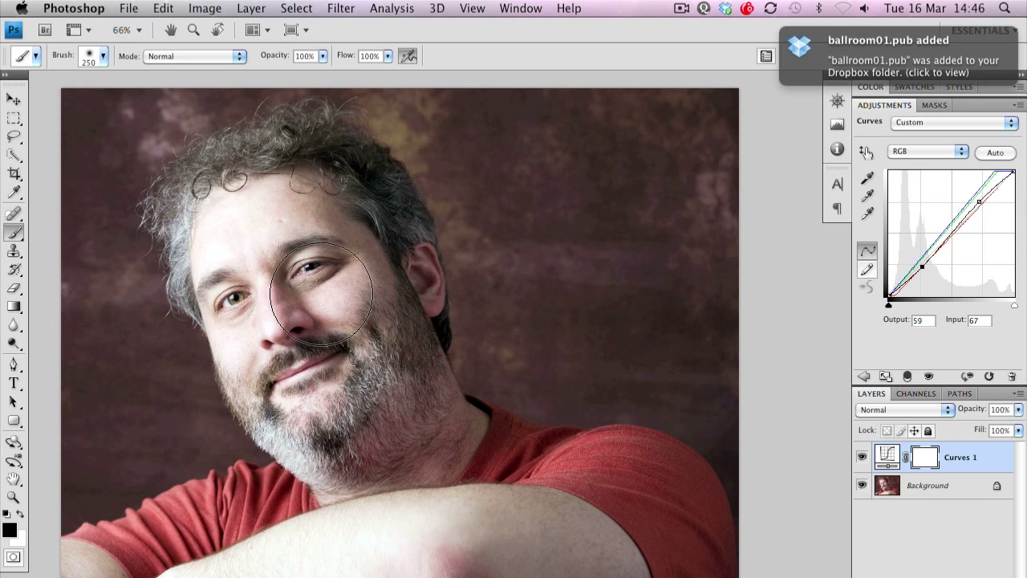
pyautogui.click(727, 8)
pyautogui.click(754, 162)
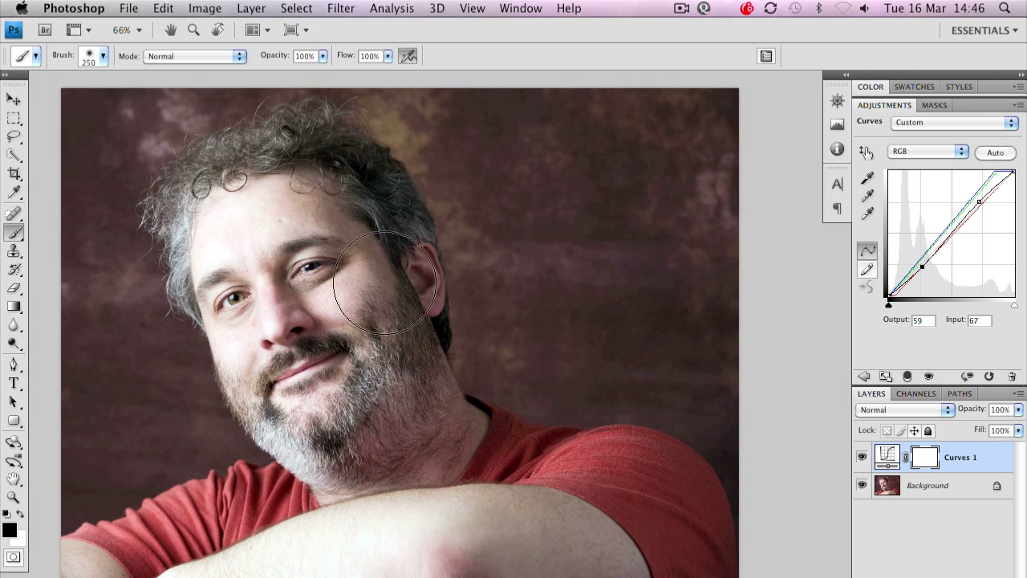
# - Add an empty Layer 1 above Curves 1 in Hard Light mode with opacity lowered to about 73%
pyautogui.click(955, 562)
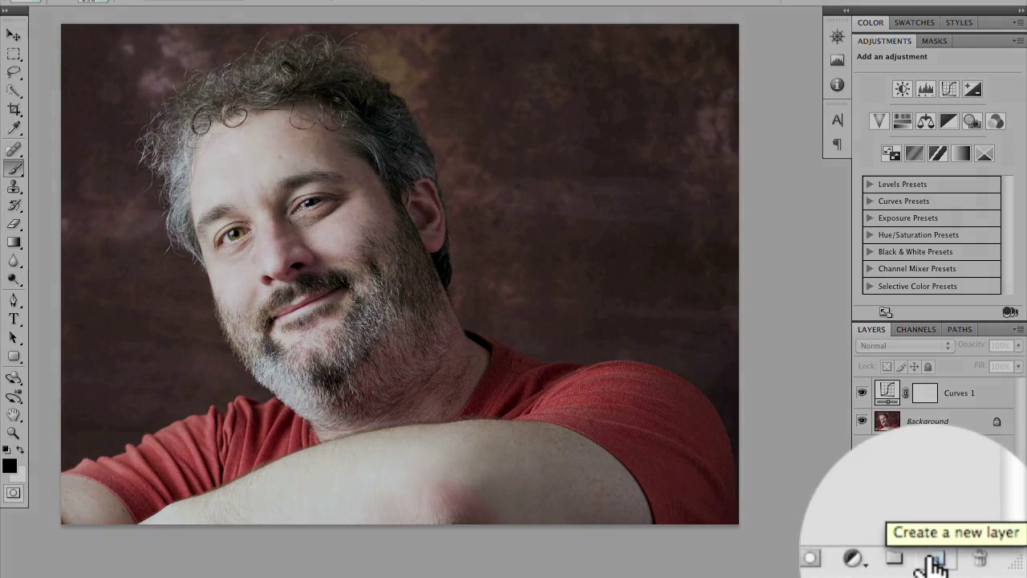
pyautogui.click(981, 567)
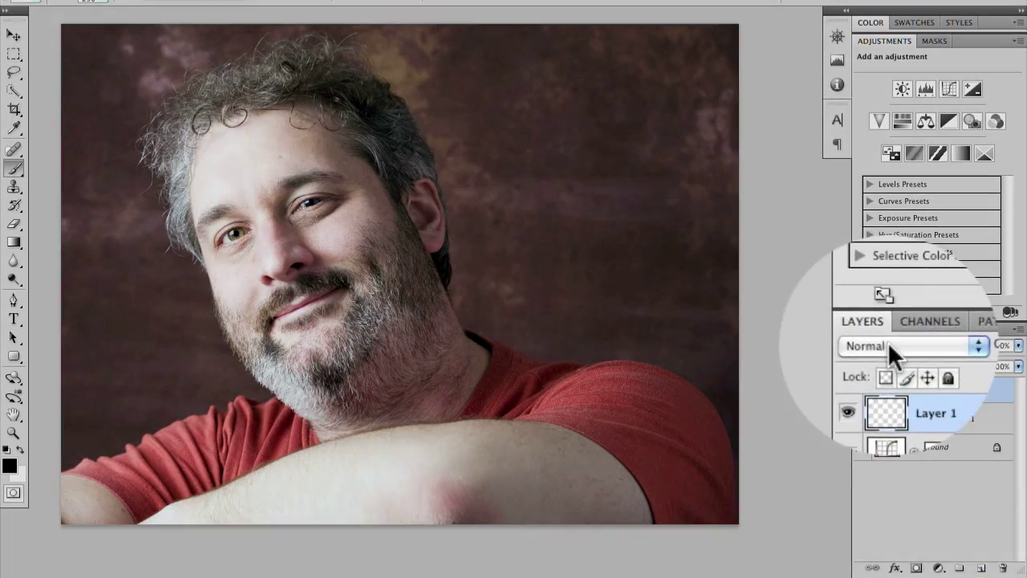
pyautogui.click(888, 343)
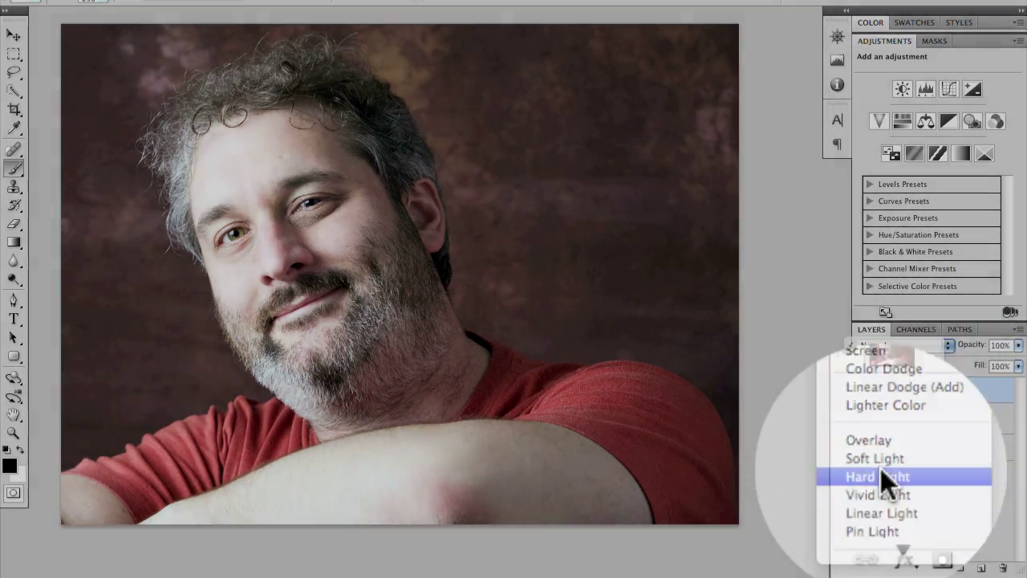
pyautogui.click(880, 465)
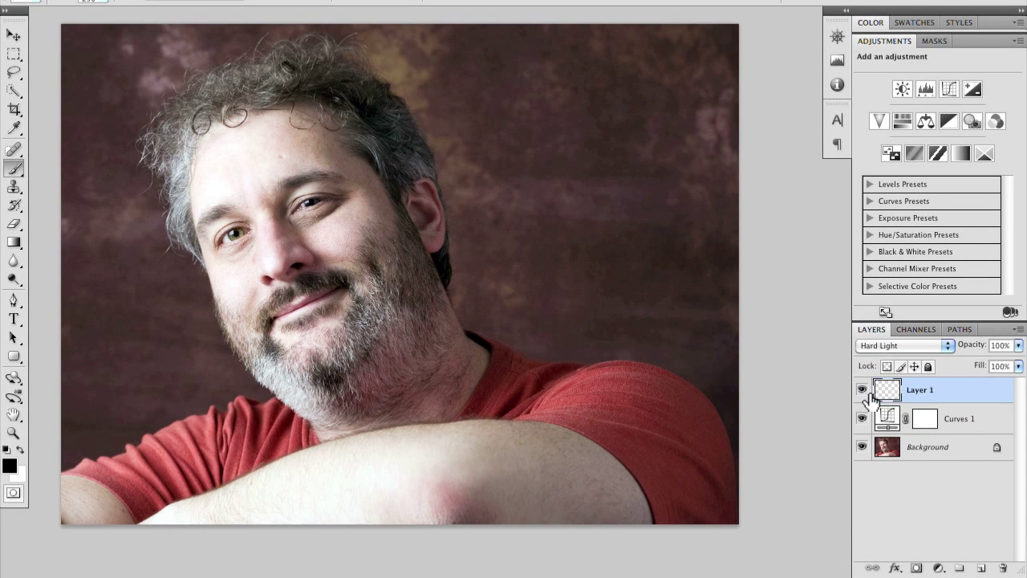
pyautogui.moveTo(973, 346)
pyautogui.mouseDown()
pyautogui.moveTo(952, 346)
pyautogui.moveTo(959, 353)
pyautogui.mouseUp()
pyautogui.click(949, 344)
pyautogui.click(975, 346)
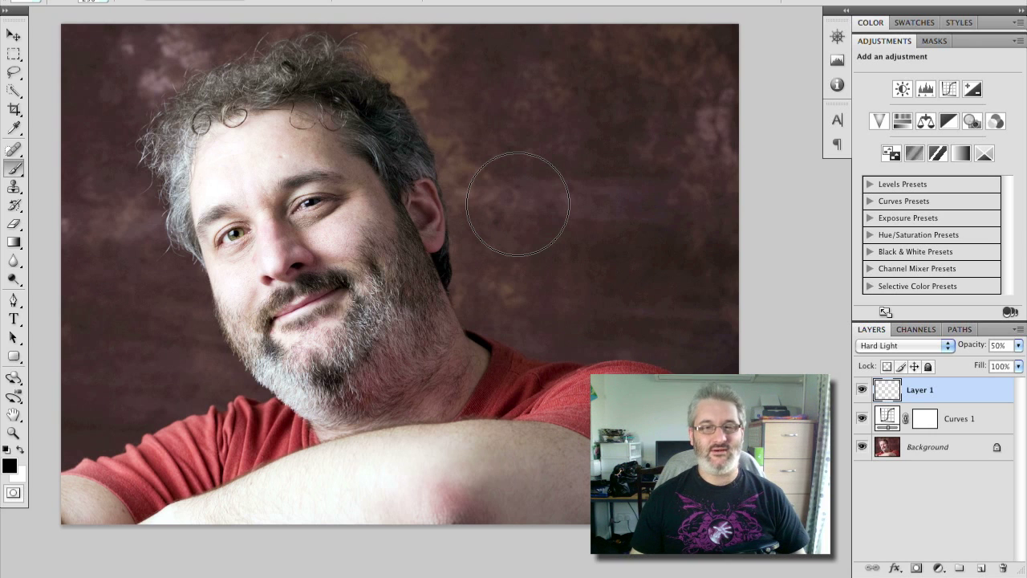
# - Shrink the brush with [ while zooming in and out and panning the photo higher
pyautogui.scroll(-2, 517, 203)
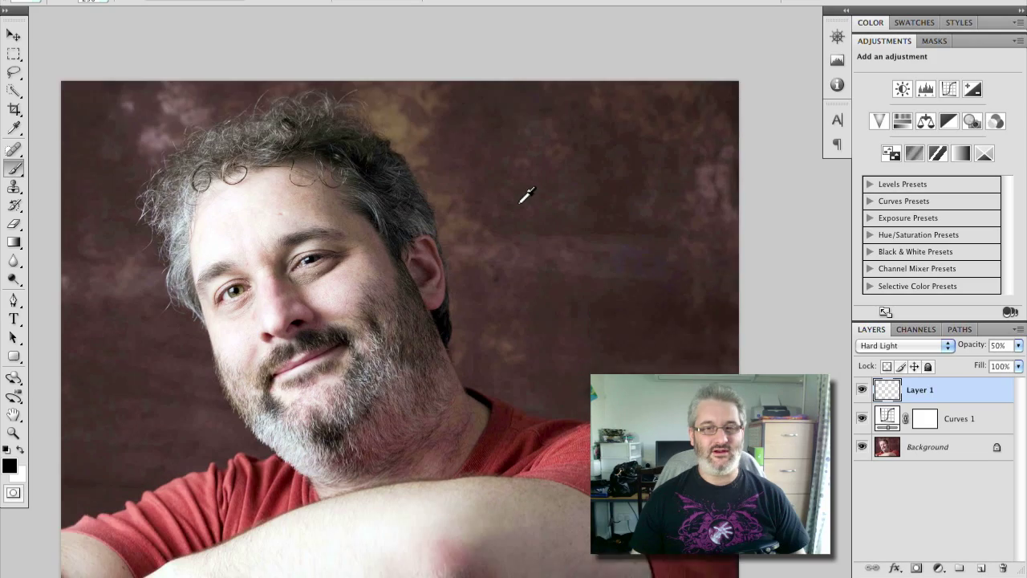
pyautogui.scroll(3, 517, 204)
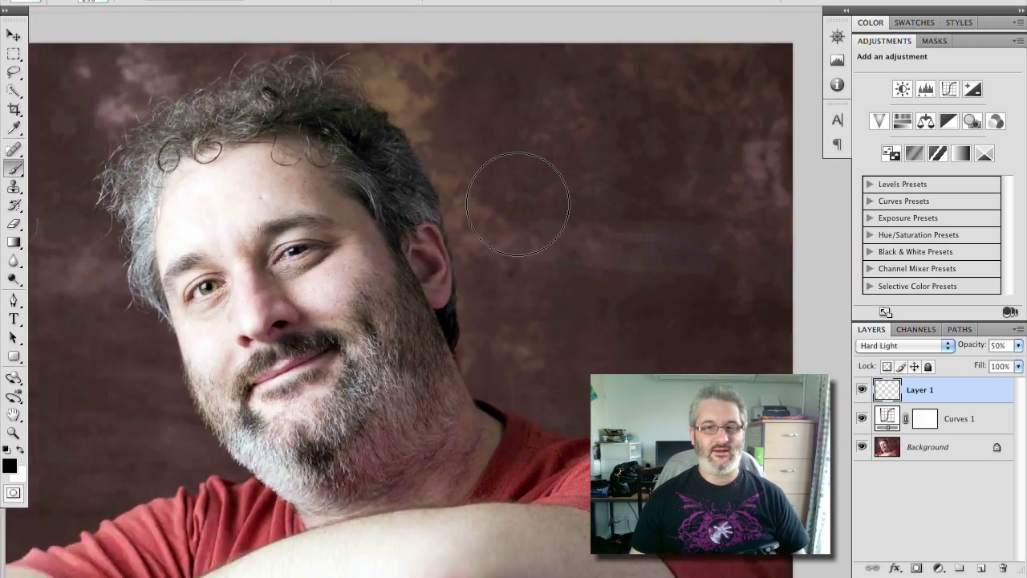
pyautogui.scroll(-4, 518, 204)
pyautogui.scroll(3, 518, 204)
pyautogui.scroll(-2, 518, 204)
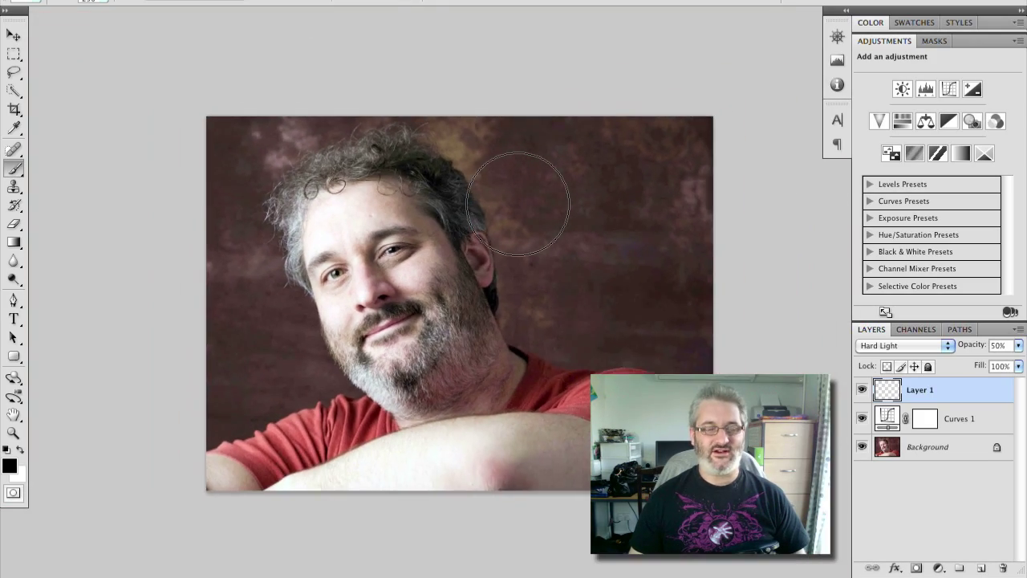
pyautogui.scroll(2, 518, 204)
pyautogui.scroll(-1, 518, 204)
pyautogui.scroll(-2, 517, 204)
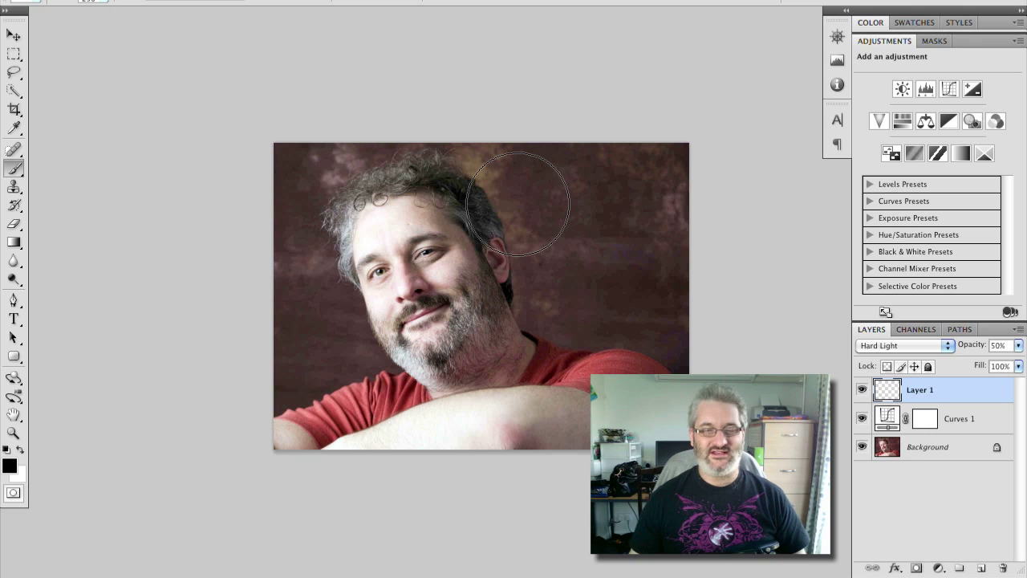
pyautogui.press('[')
pyautogui.press('[')
pyautogui.press('[')
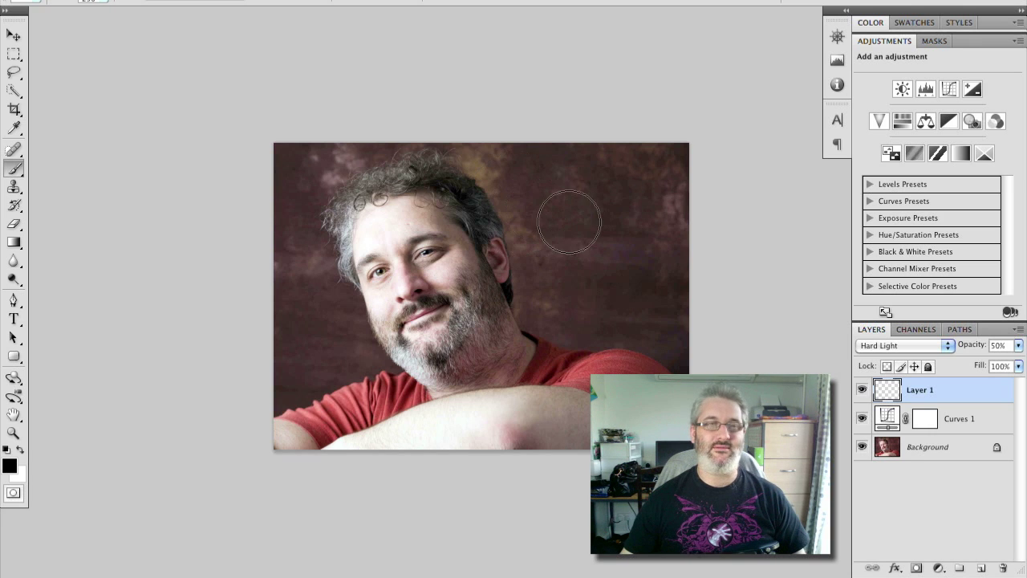
pyautogui.scroll(2, 567, 217)
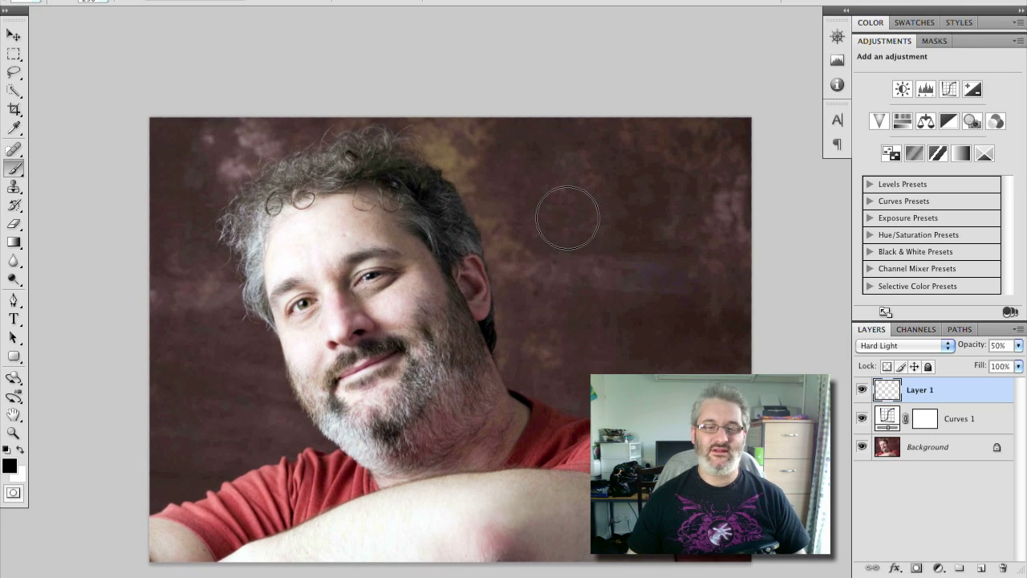
pyautogui.press('space')
pyautogui.moveTo(507, 314)
pyautogui.mouseDown()
pyautogui.moveTo(479, 238)
pyautogui.moveTo(489, 233)
pyautogui.mouseUp()
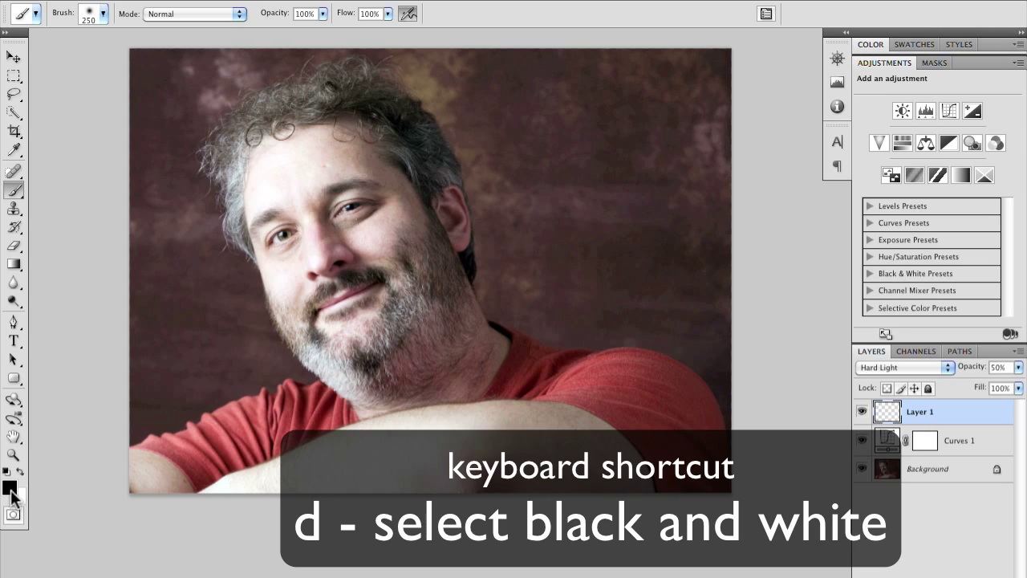
# - Set black foreground and white background colours and lower the brush flow to 15%
pyautogui.press('x')
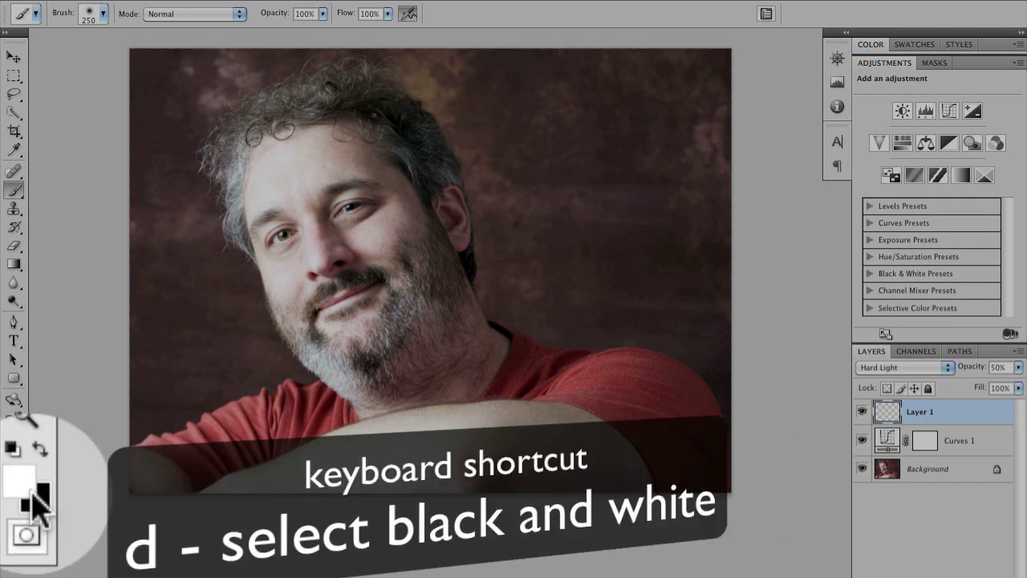
pyautogui.press('x')
pyautogui.press('x')
pyautogui.press('x')
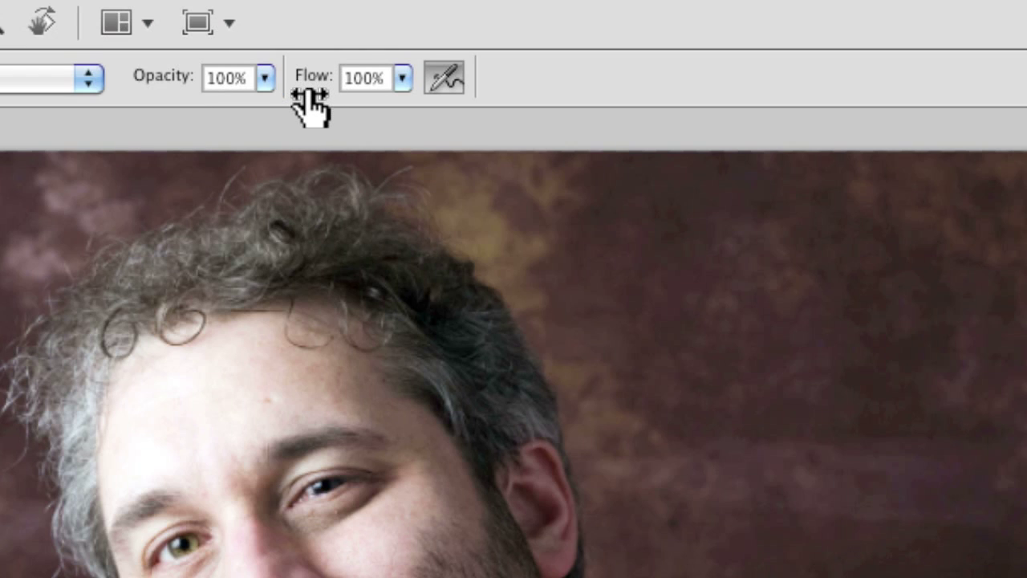
pyautogui.press('2')
pyautogui.press('5')
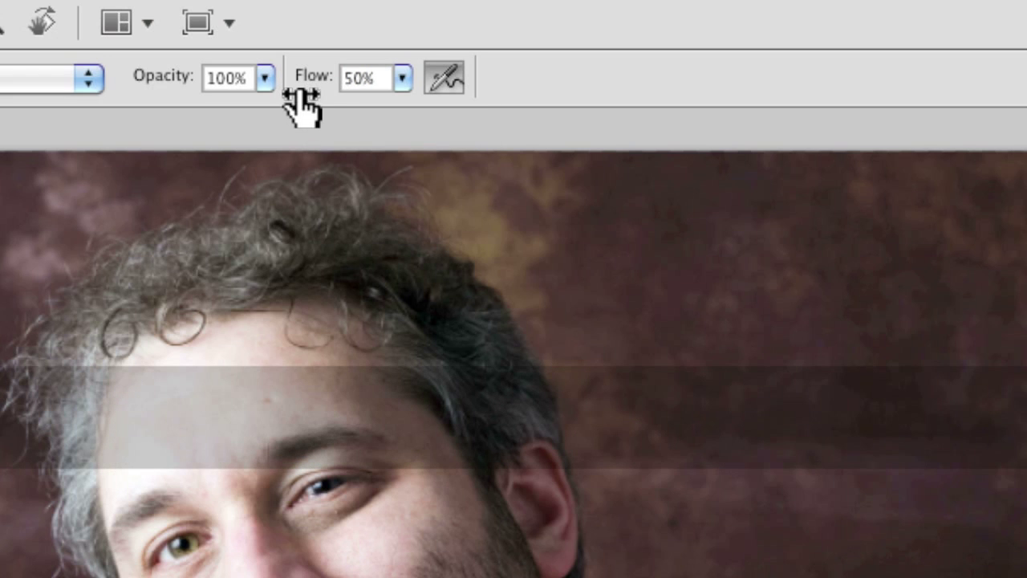
pyautogui.press('1')
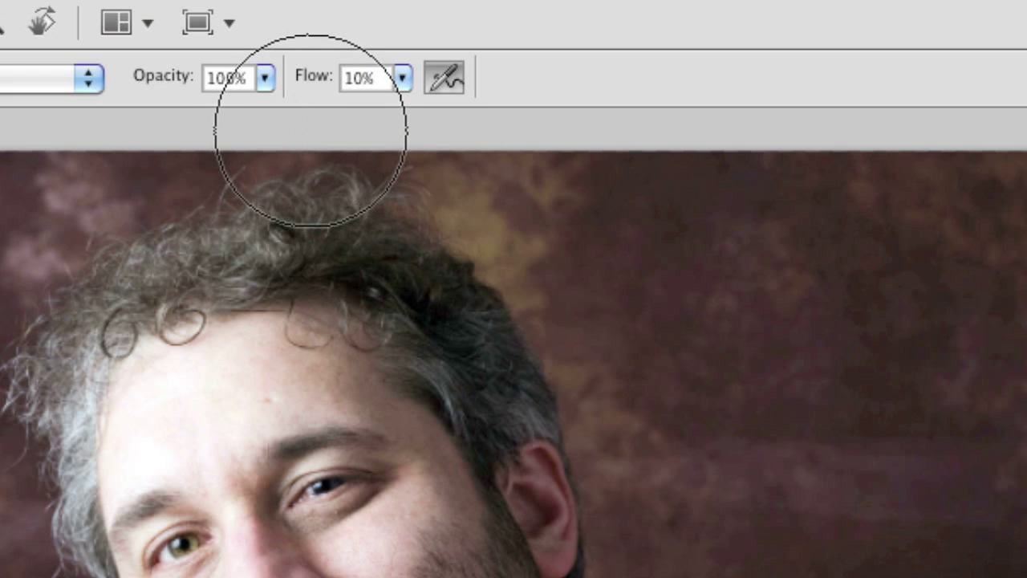
pyautogui.press('1')
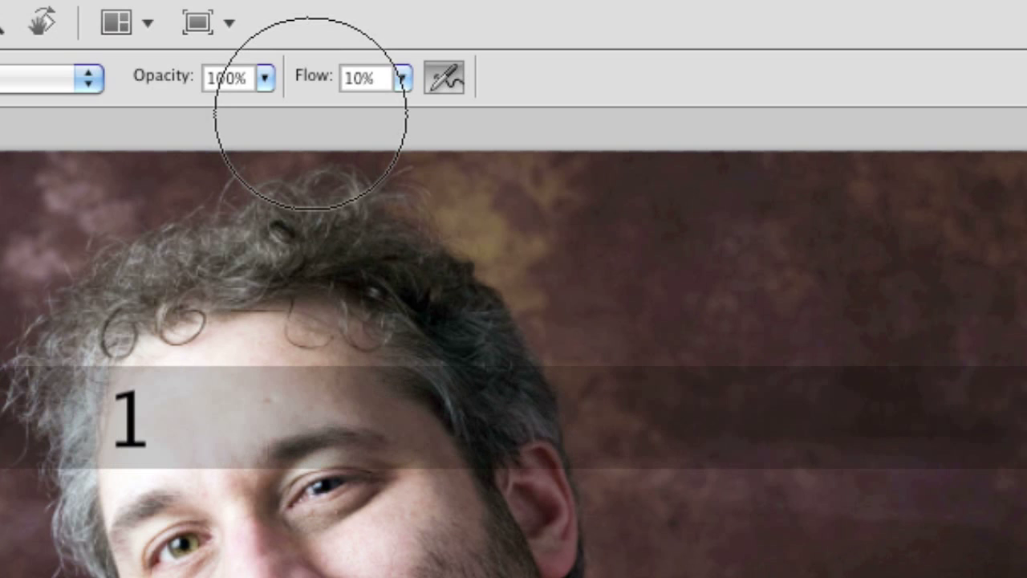
pyautogui.press('5')
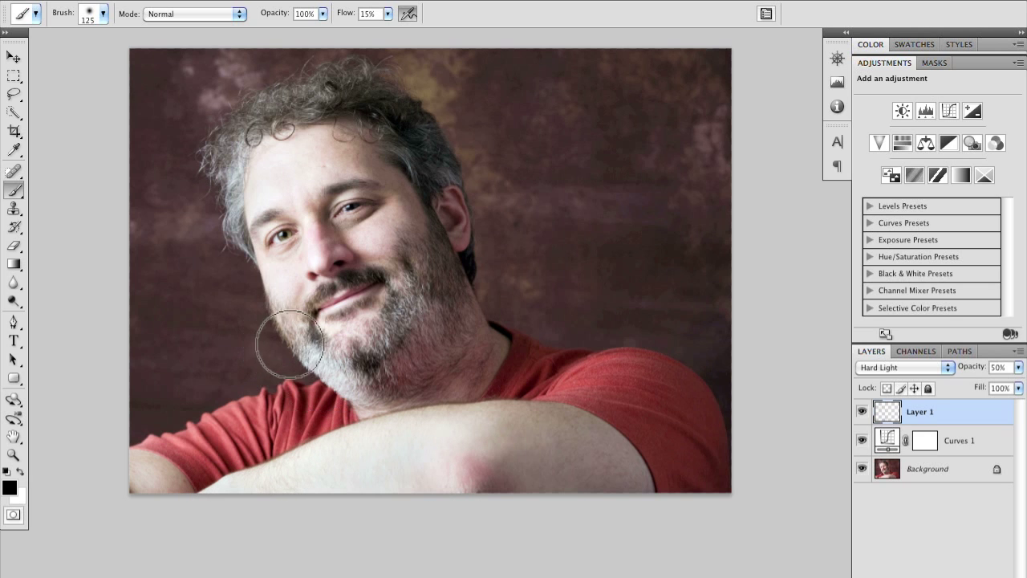
# - Paint a soft black stroke along the hair edge on Layer 1, resizing the brush around it
pyautogui.press('[')
pyautogui.press('[')
pyautogui.press('[')
pyautogui.press('[')
pyautogui.press('[')
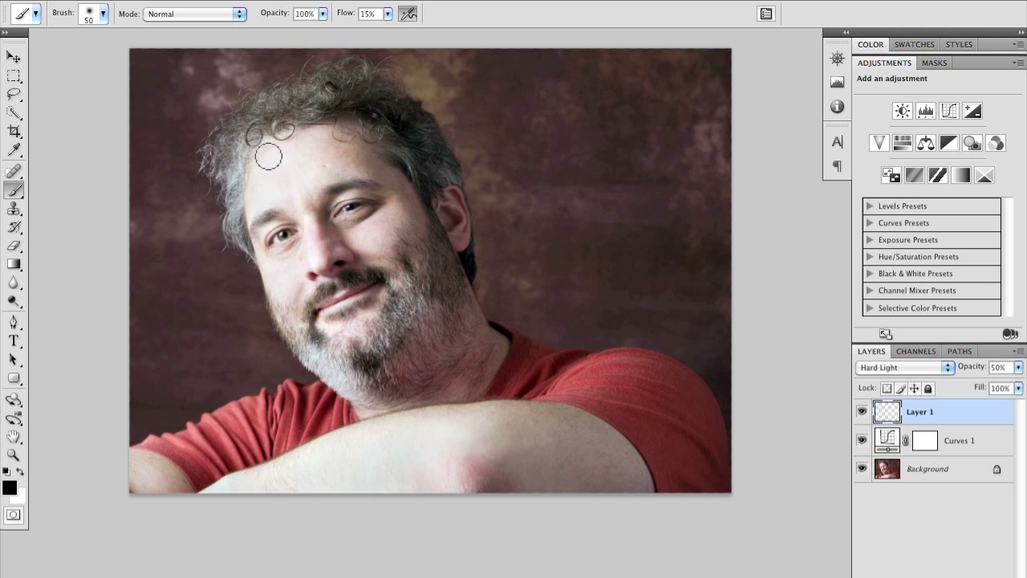
pyautogui.moveTo(282, 130)
pyautogui.mouseDown()
pyautogui.moveTo(237, 151)
pyautogui.moveTo(235, 175)
pyautogui.mouseUp()
pyautogui.press(']')
pyautogui.press(']')
pyautogui.press(']')
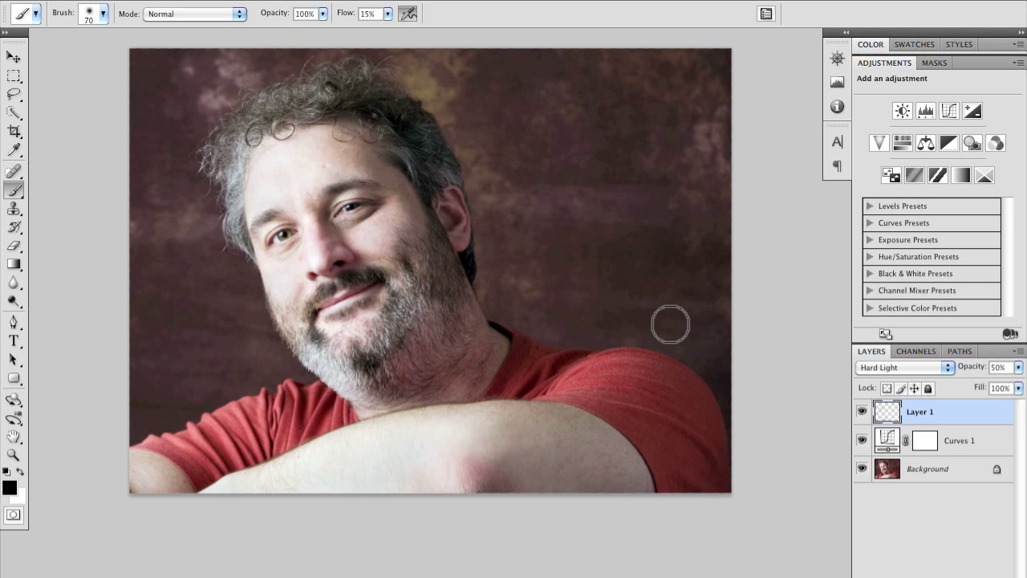
# - Toggle Layer 1's visibility repeatedly to compare the darkened hair edge with the original
pyautogui.click(862, 412)
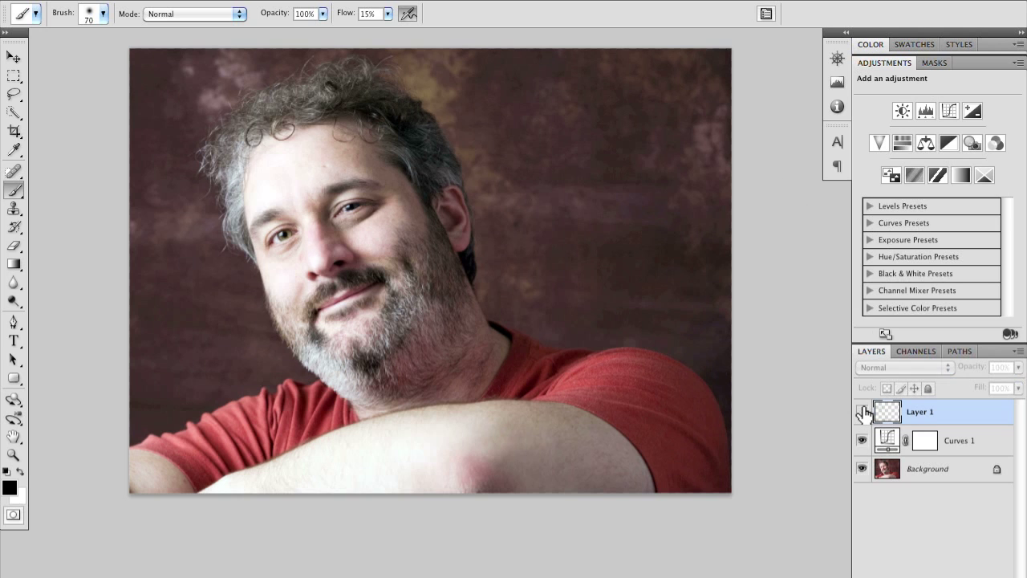
pyautogui.click(862, 412)
pyautogui.click(862, 412)
pyautogui.click(861, 413)
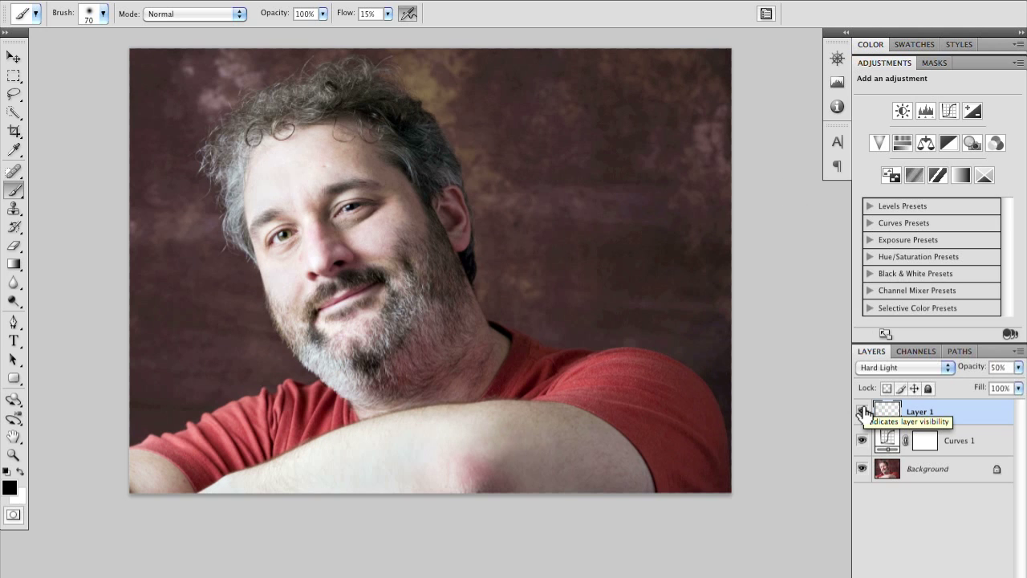
pyautogui.click(862, 412)
pyautogui.click(861, 412)
# - Lower Layer 1's opacity to 36%, comparing with it hidden and shown, and leave it visible
pyautogui.click(862, 412)
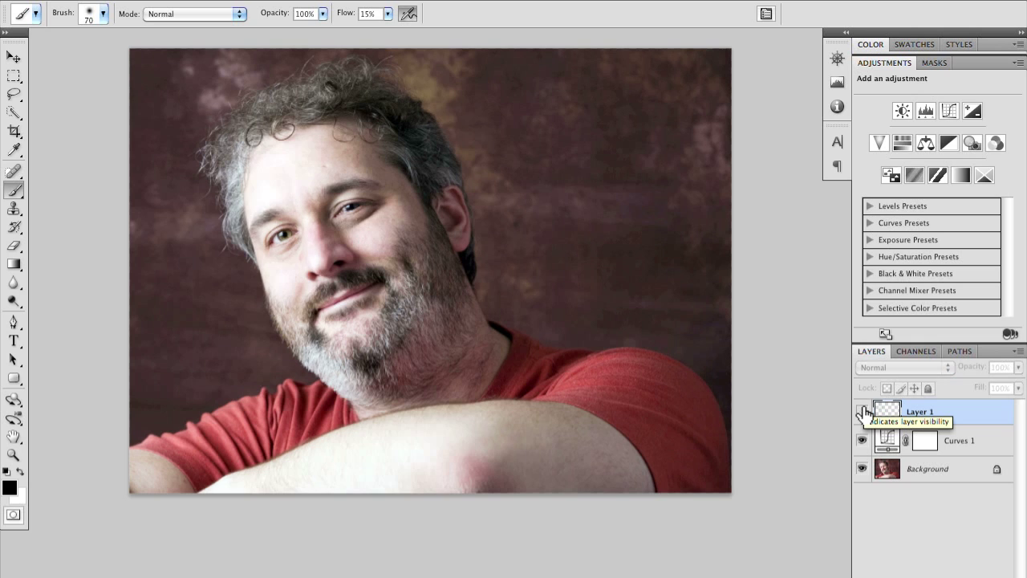
pyautogui.click(861, 413)
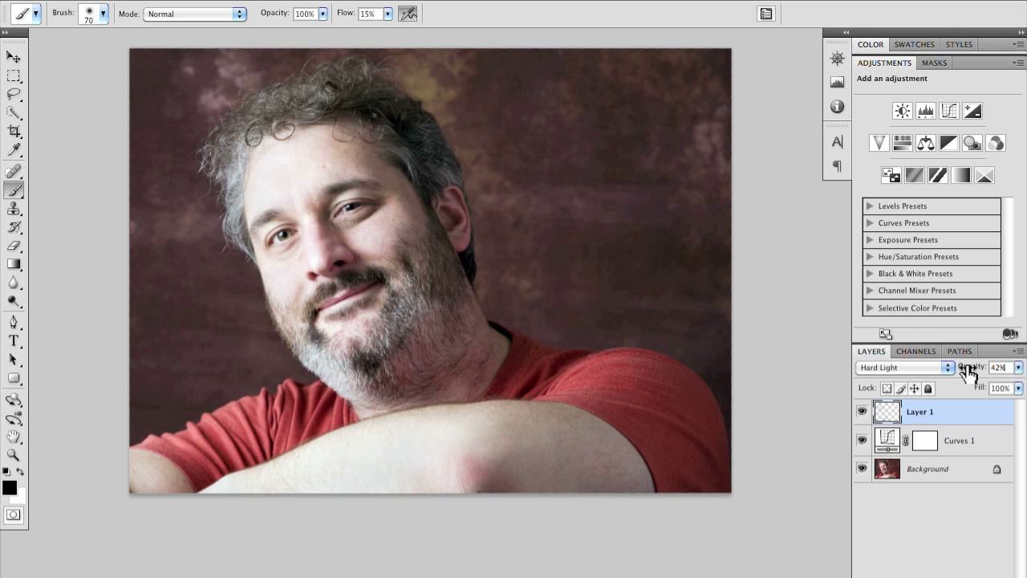
pyautogui.moveTo(983, 371); pyautogui.dragTo(958, 371)
pyautogui.click(864, 413)
pyautogui.click(864, 414)
pyautogui.click(863, 413)
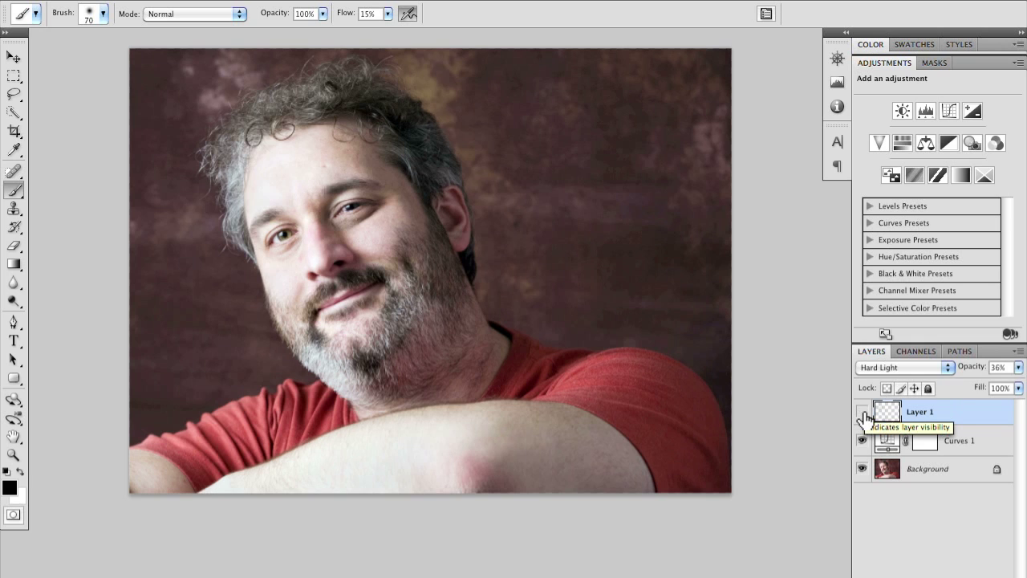
pyautogui.click(863, 413)
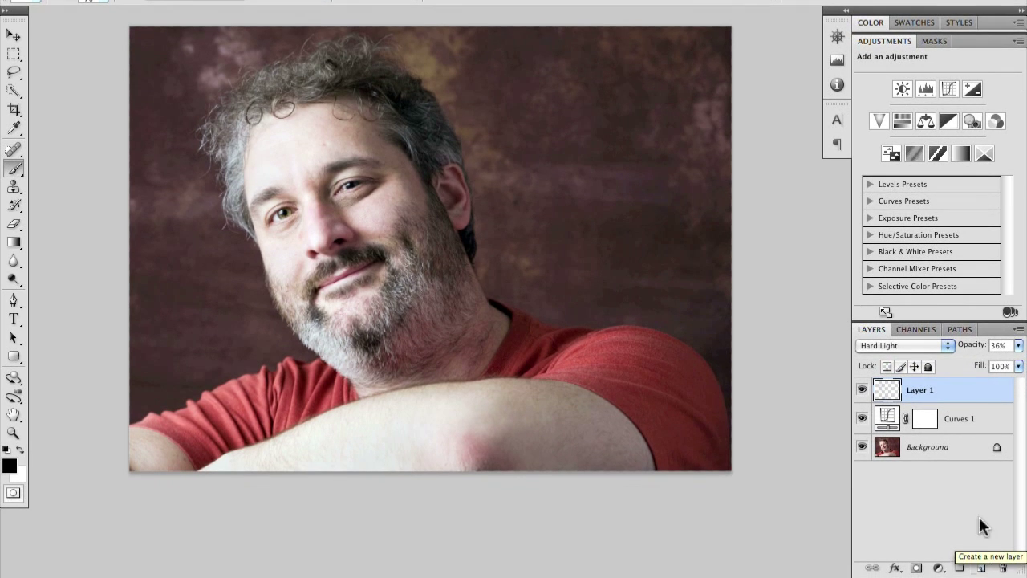
# - Create Layer 2 above Layer 1 and set its blend mode to Soft Light at 100% opacity
pyautogui.click(980, 568)
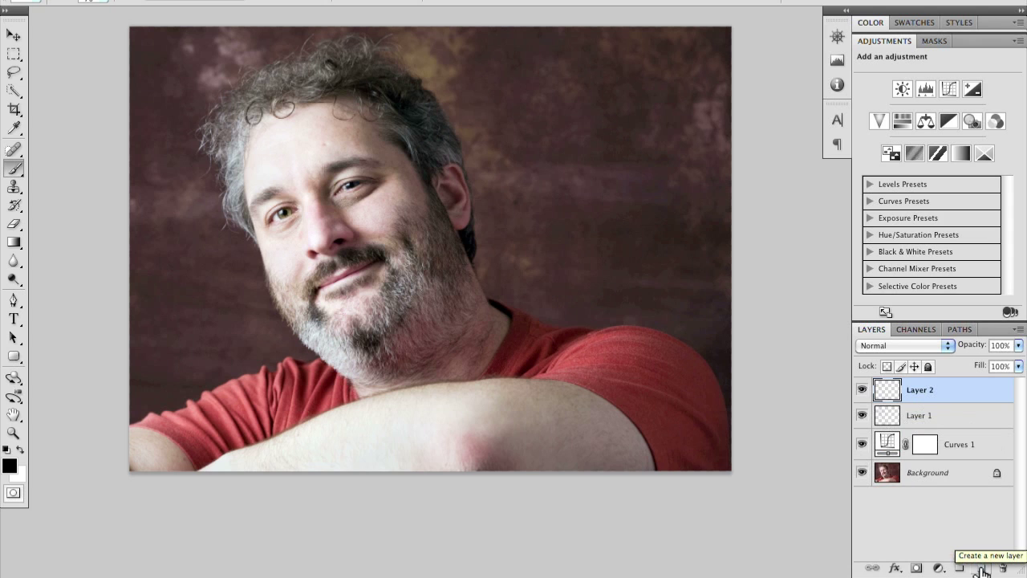
pyautogui.click(892, 341)
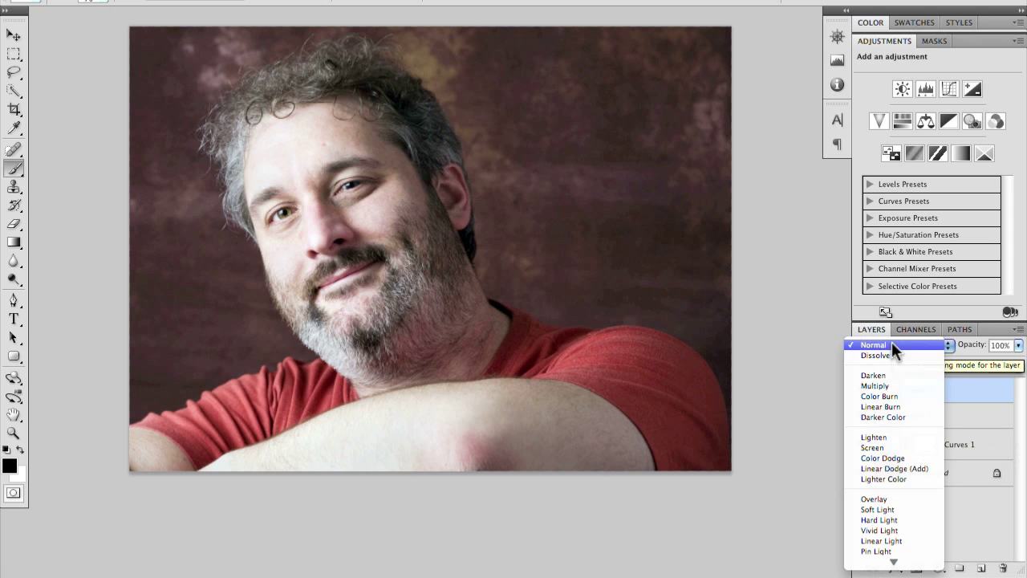
pyautogui.click(896, 511)
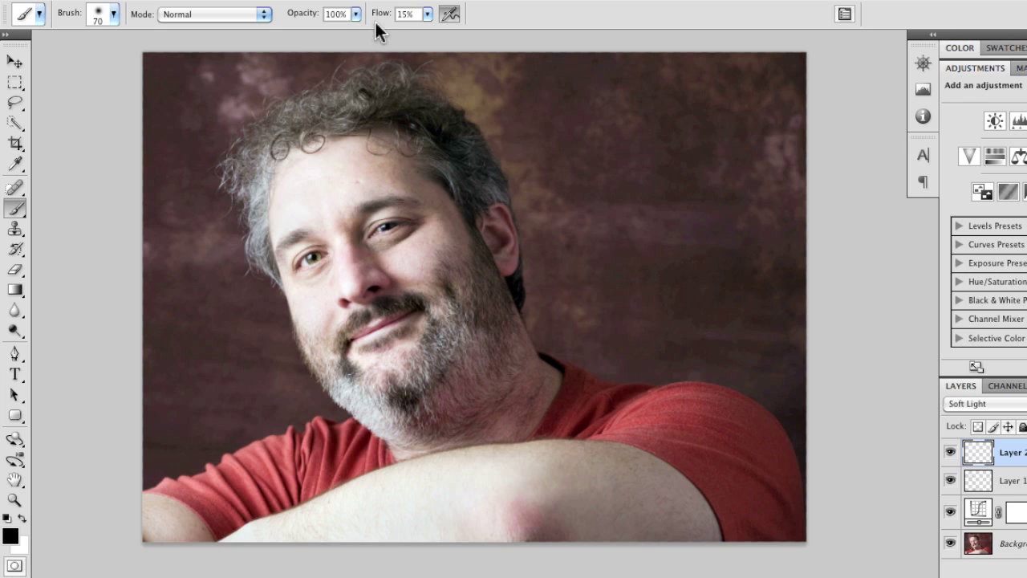
# - Burn the bright forearm with black using a 150 px brush at 100% flow, then swap to white
pyautogui.hotkey('shift', '0')
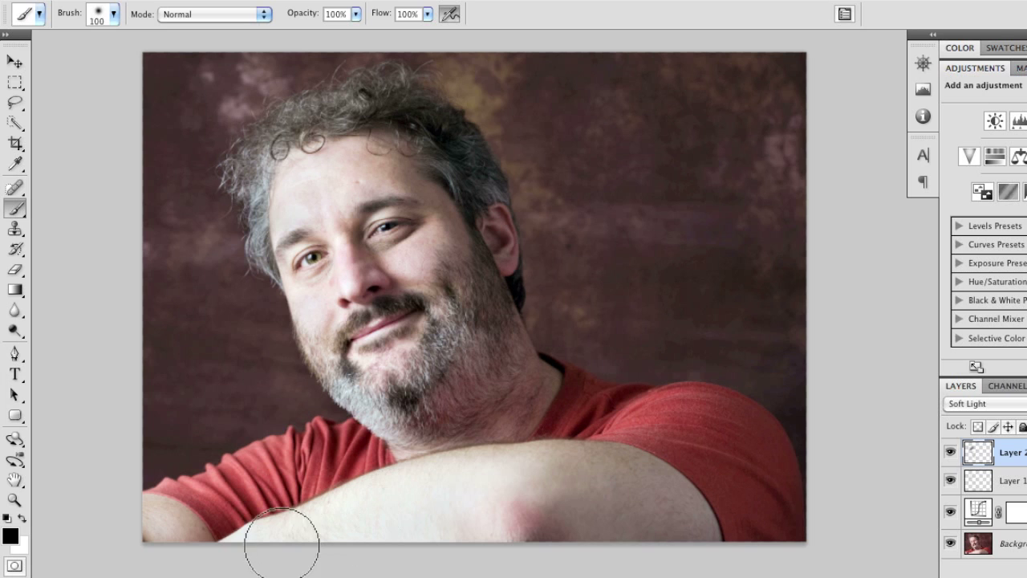
pyautogui.press(']')
pyautogui.press(']')
pyautogui.press(']')
pyautogui.press(']')
pyautogui.press(']')
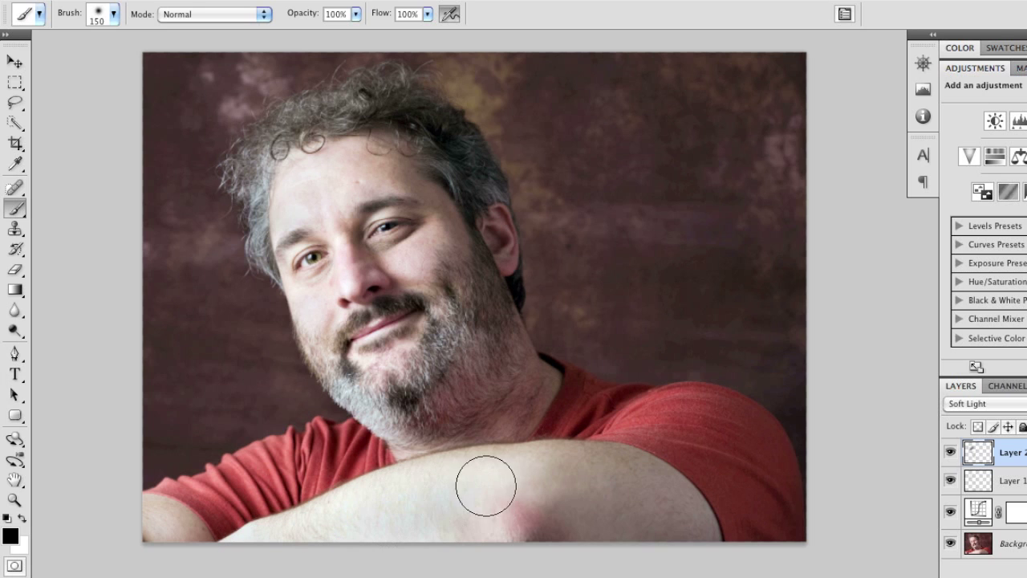
pyautogui.moveTo(447, 479)
pyautogui.mouseDown()
pyautogui.moveTo(342, 525)
pyautogui.moveTo(373, 508)
pyautogui.moveTo(433, 530)
pyautogui.moveTo(526, 528)
pyautogui.moveTo(616, 495)
pyautogui.moveTo(380, 515)
pyautogui.moveTo(353, 529)
pyautogui.moveTo(222, 546)
pyautogui.moveTo(272, 547)
pyautogui.moveTo(205, 493)
pyautogui.moveTo(268, 469)
pyautogui.moveTo(224, 472)
pyautogui.moveTo(290, 453)
pyautogui.moveTo(158, 488)
pyautogui.moveTo(144, 512)
pyautogui.mouseUp()
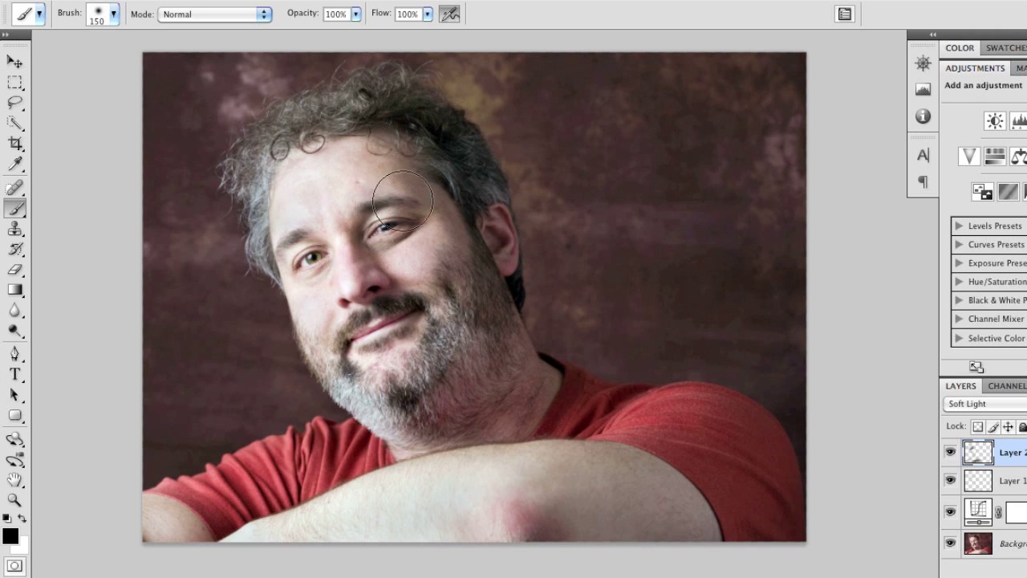
pyautogui.press('x')
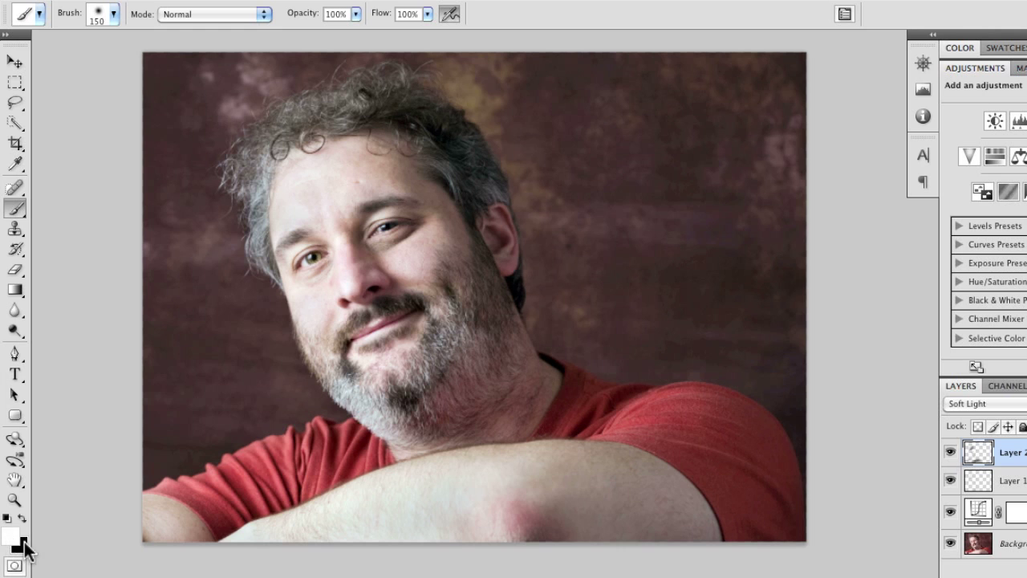
# - Dodge and burn the face, resizing the brush from 100 to 50 for the mustache, then 125 for the forehead
pyautogui.press('[')
pyautogui.press('[')
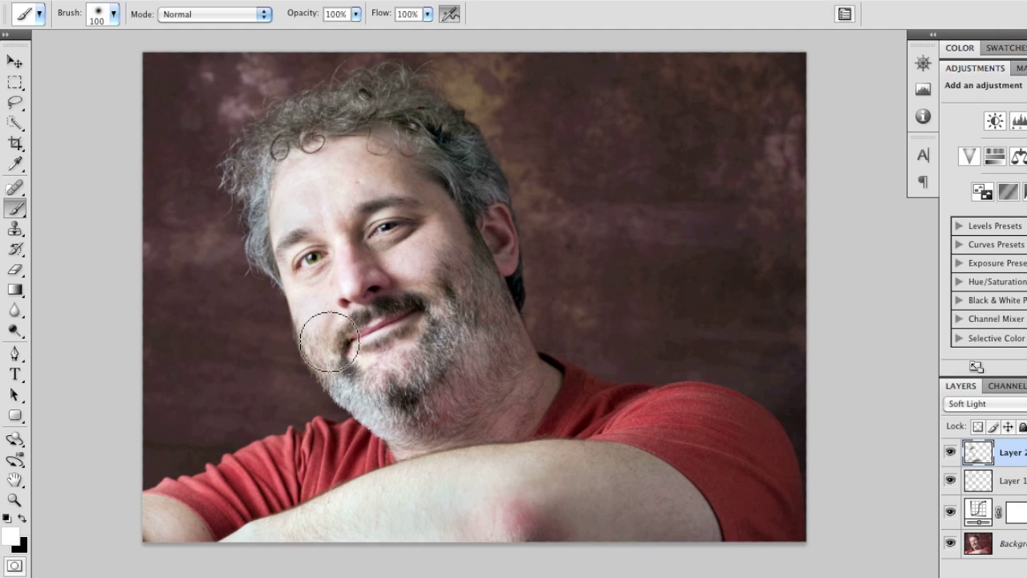
pyautogui.press('[')
pyautogui.press('[')
pyautogui.press('[')
pyautogui.press('[')
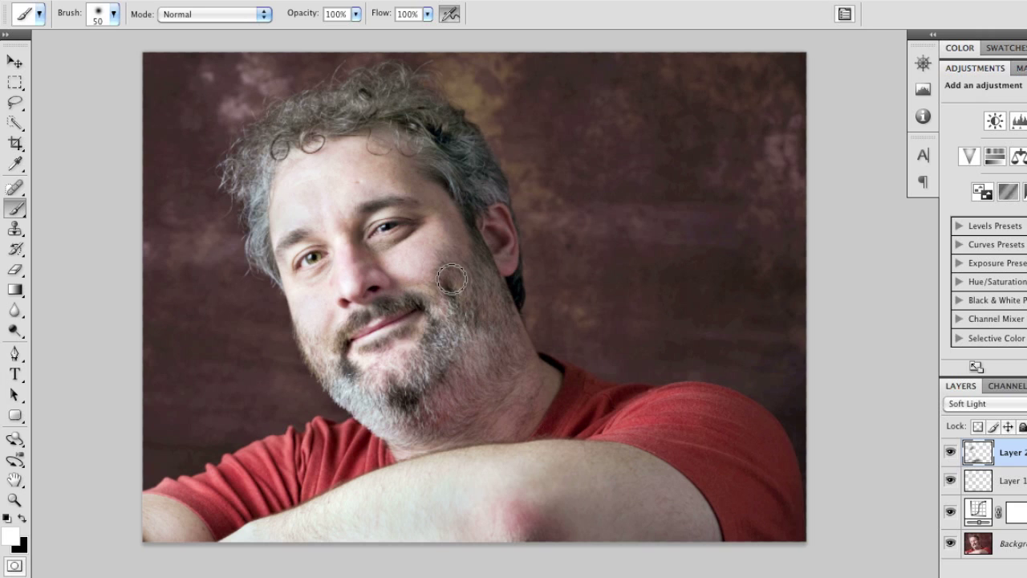
pyautogui.press(']')
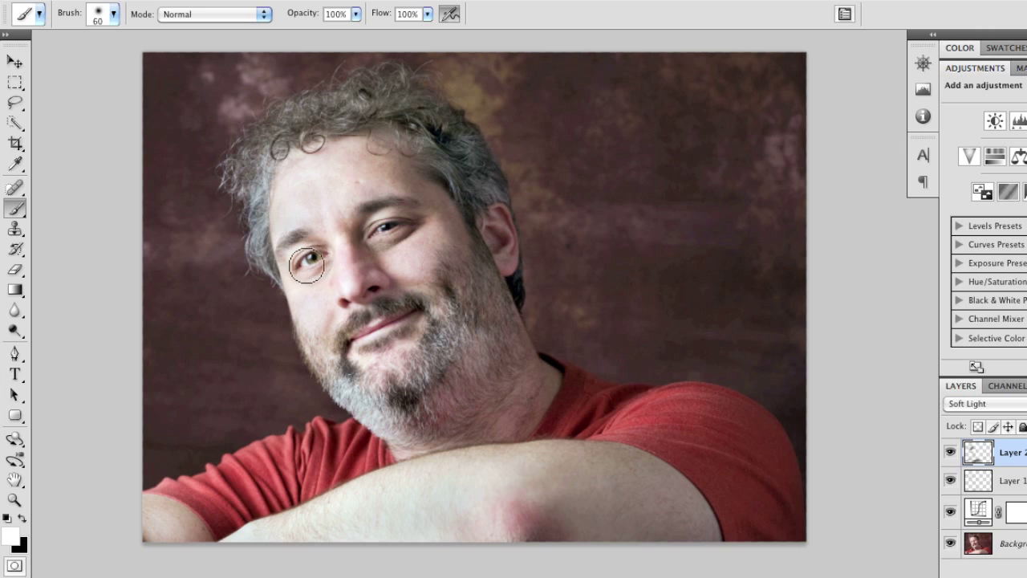
pyautogui.press('x')
pyautogui.press(']')
pyautogui.press(']')
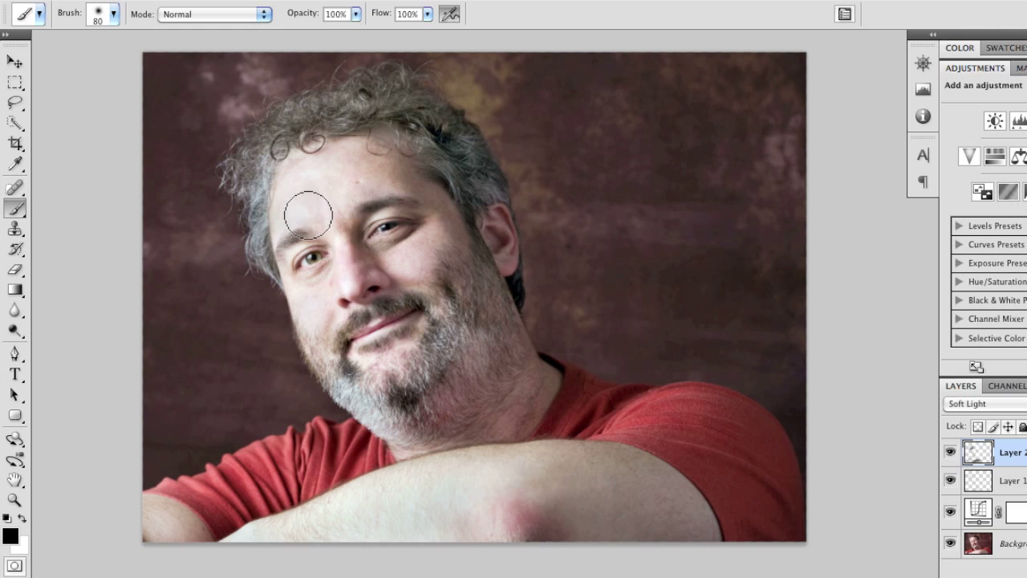
pyautogui.press(']')
pyautogui.press(']')
pyautogui.press(']')
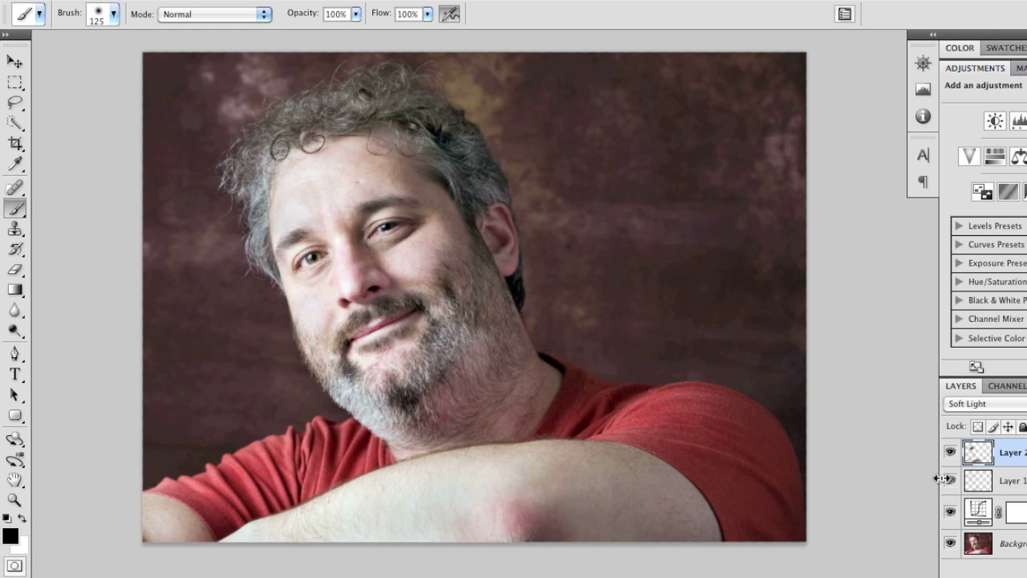
# - Hide and reshow Layers 1 and 2 to compare with the original, then burn with a 70 px brush
pyautogui.moveTo(948, 480); pyautogui.dragTo(949, 451)
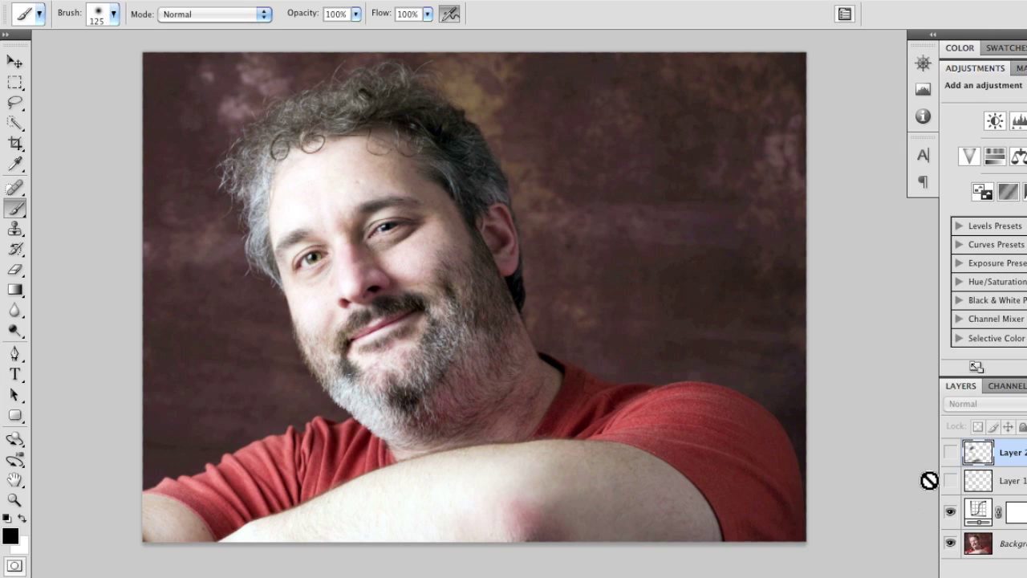
pyautogui.moveTo(950, 453); pyautogui.dragTo(951, 482)
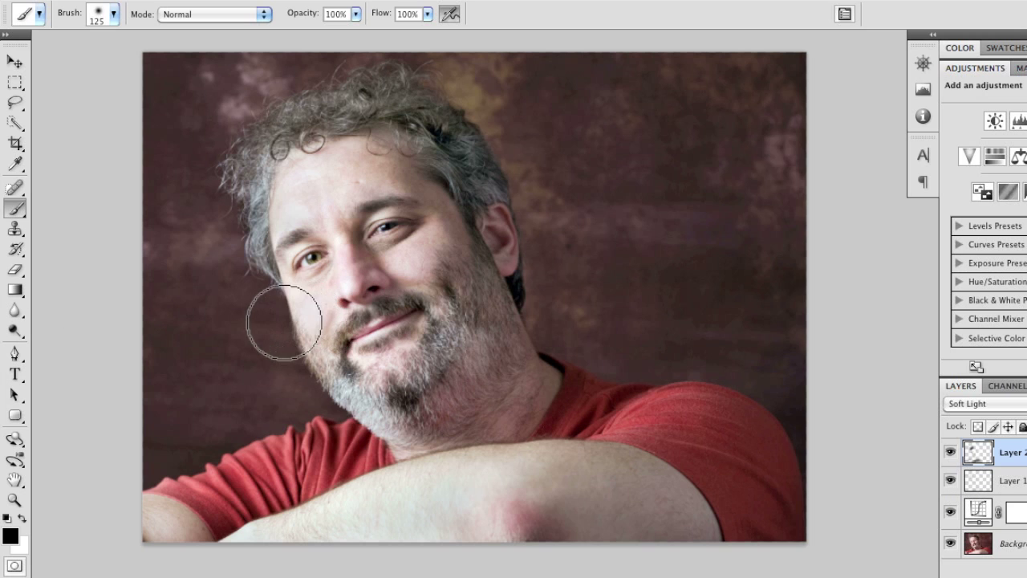
pyautogui.press('[')
pyautogui.press('[')
pyautogui.press('[')
pyautogui.press('[')
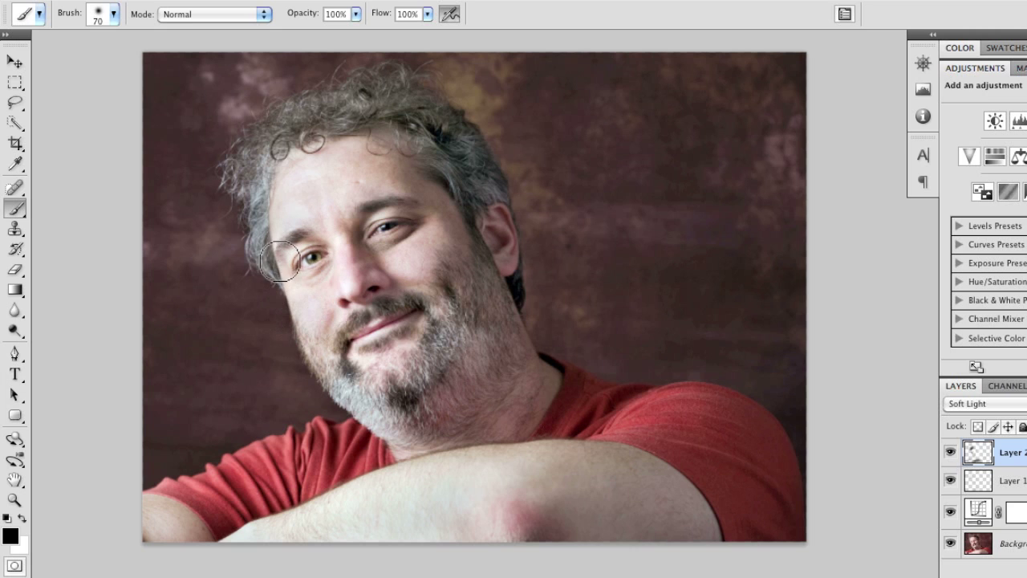
# - Dodge around the eyes and mouth with white, shrinking the brush from 90 to 60 and 50 px
pyautogui.press('x')
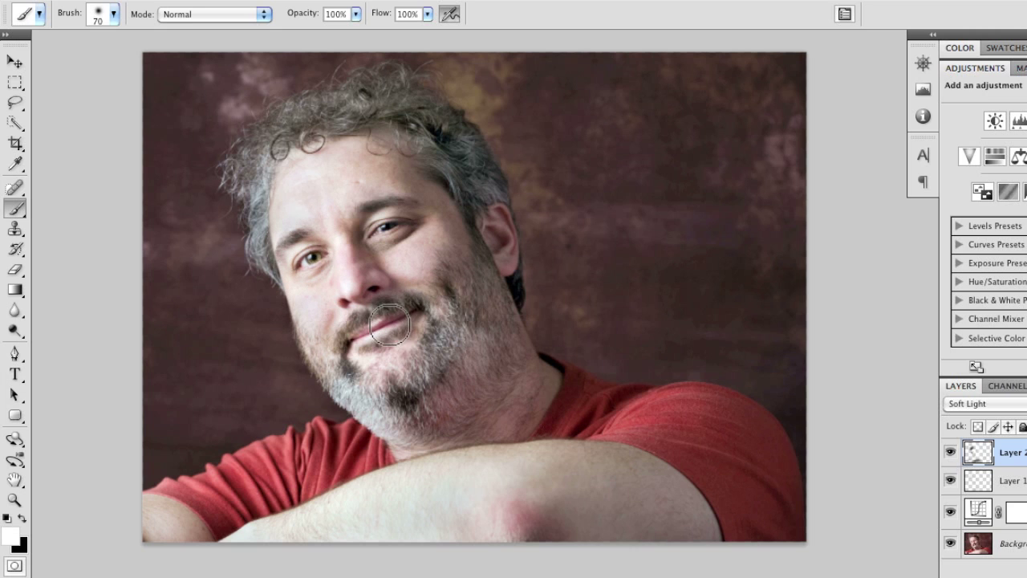
pyautogui.press(']')
pyautogui.press(']')
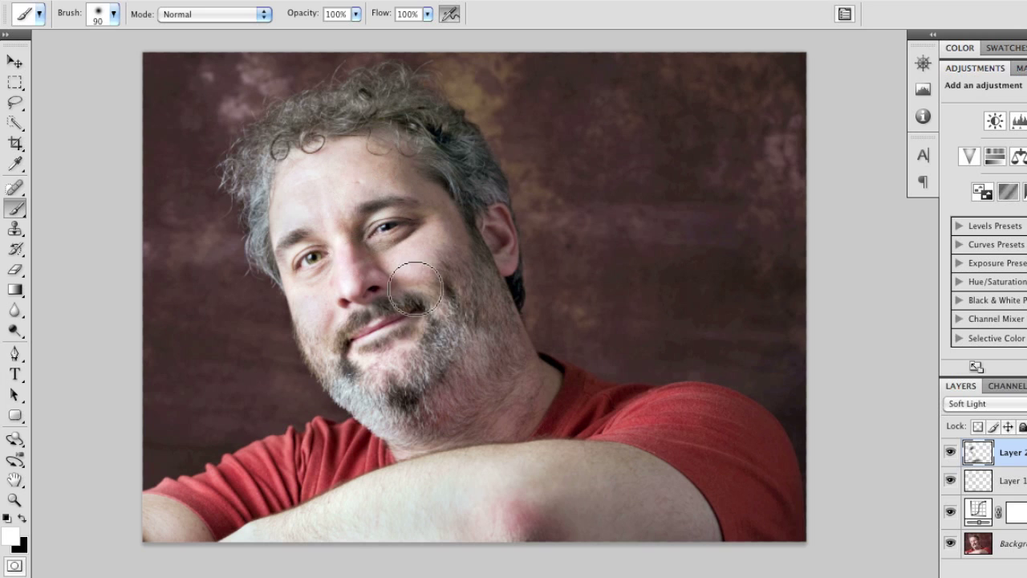
pyautogui.press('[')
pyautogui.press('[')
pyautogui.press('[')
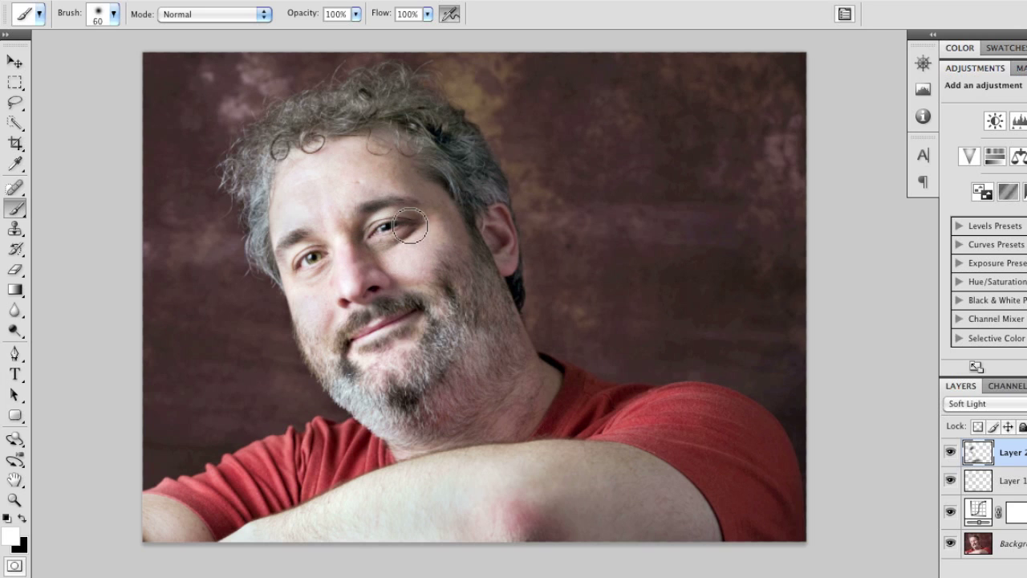
pyautogui.press('[')
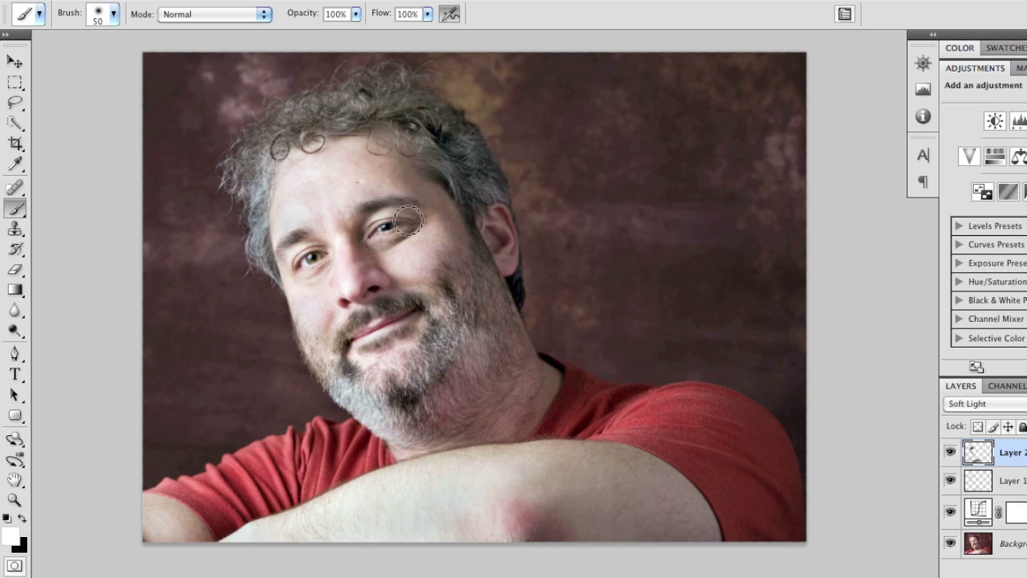